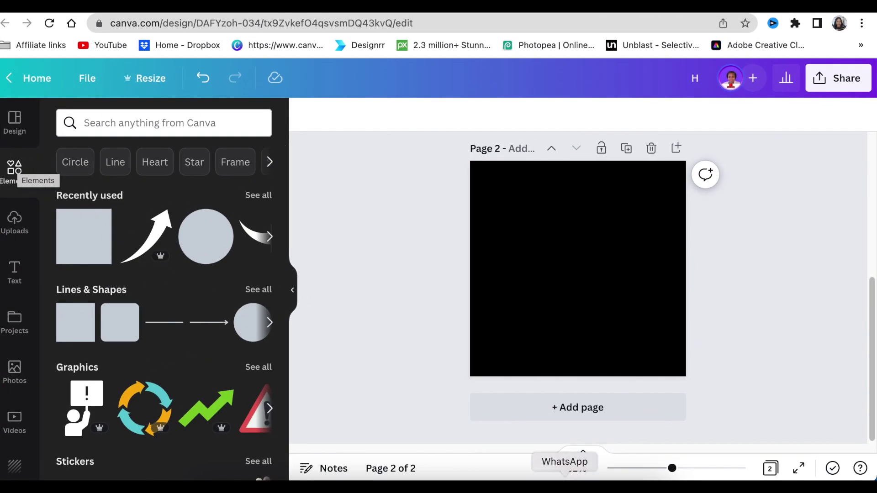
# Add a white text box at about size 31 on the black page and type the first name.
pyautogui.moveTo(672, 468); pyautogui.dragTo(679, 468)
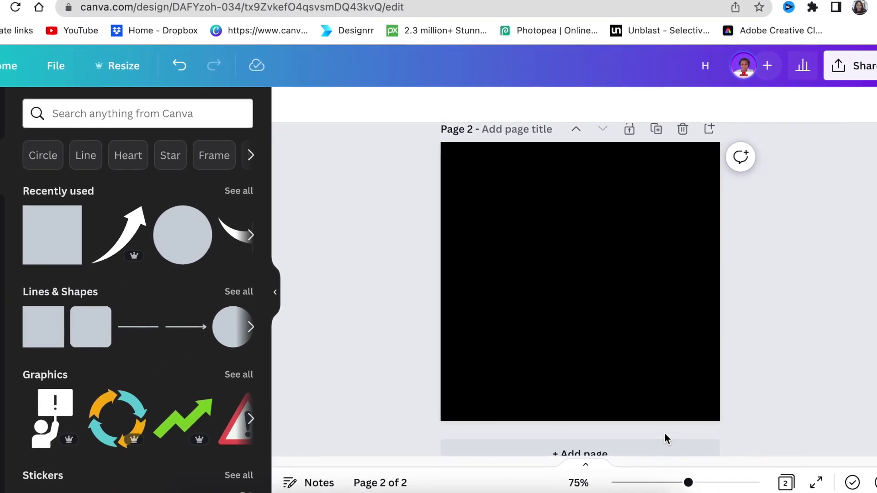
pyautogui.click(492, 351)
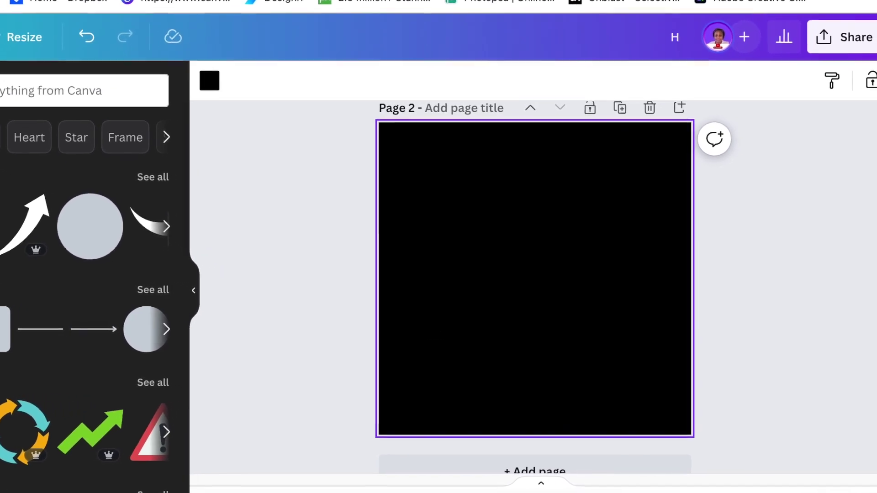
pyautogui.press('t')
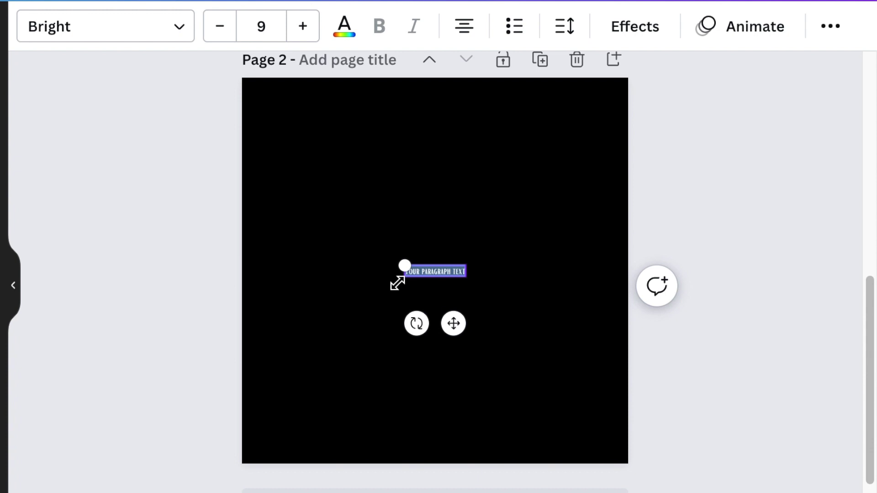
pyautogui.moveTo(404, 266); pyautogui.dragTo(257, 241)
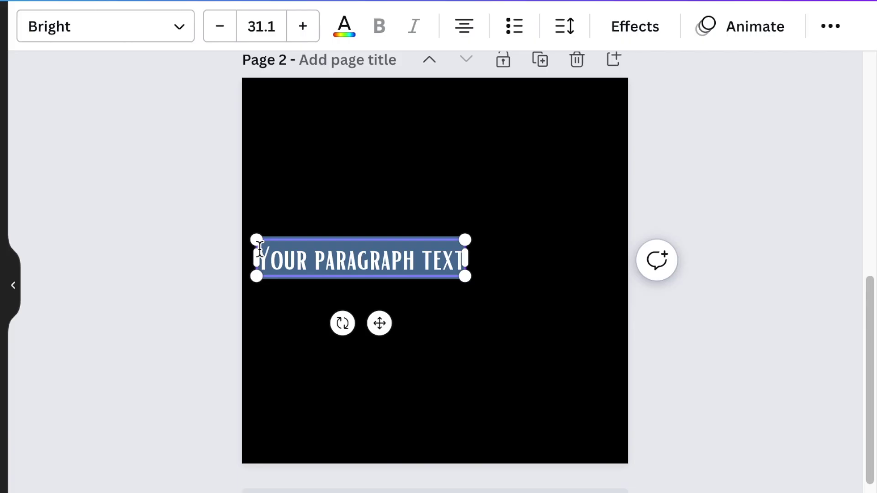
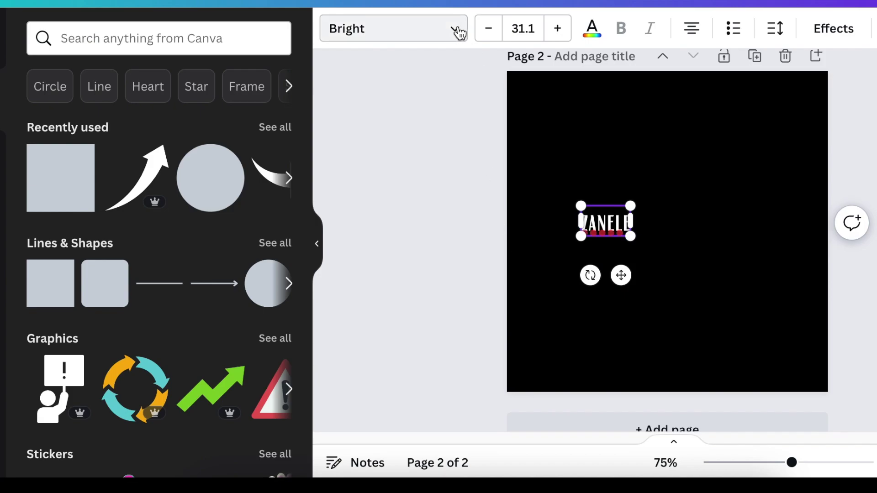
pyautogui.click(455, 29)
# Set the first name in League Spartan and place a duplicate to its right.
pyautogui.write('ag')
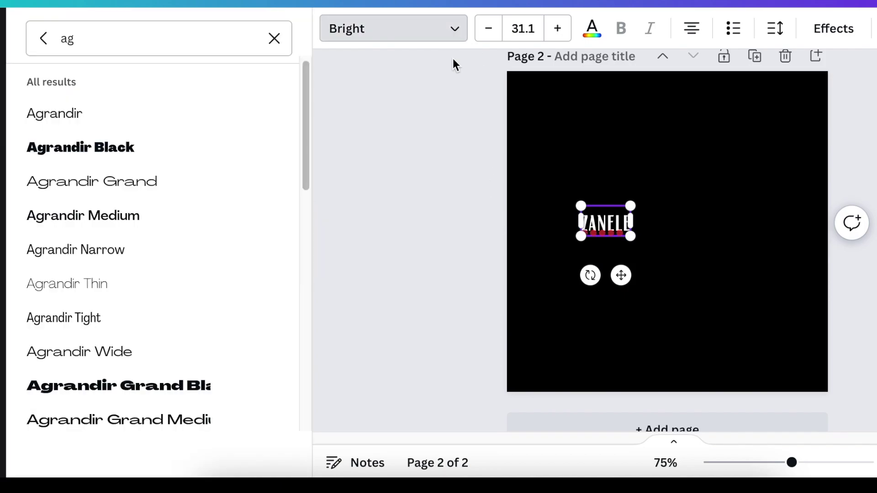
pyautogui.click(274, 38)
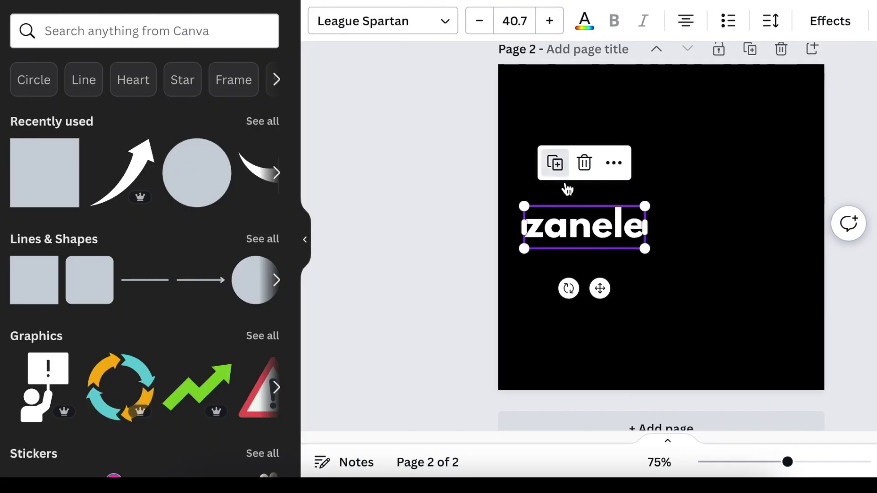
pyautogui.click(555, 163)
pyautogui.moveTo(589, 231); pyautogui.dragTo(694, 227)
# Retype the duplicate as the surname and nudge it right beside the first name.
pyautogui.doubleClick(695, 230)
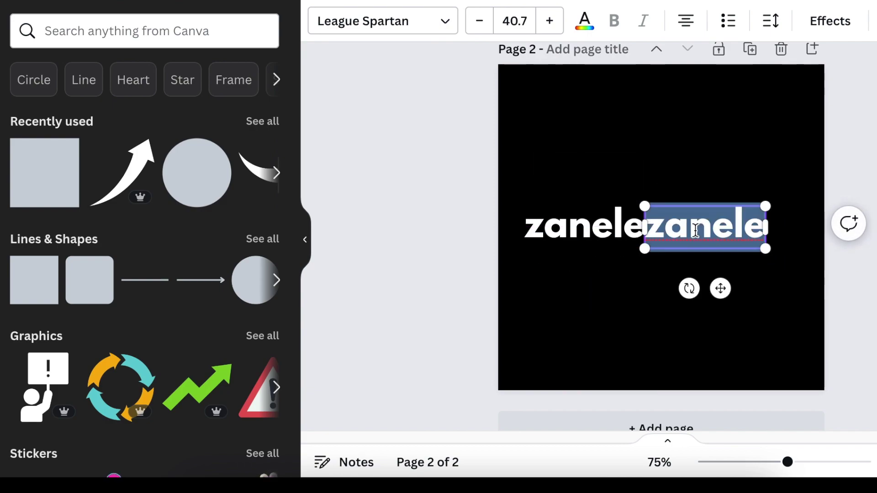
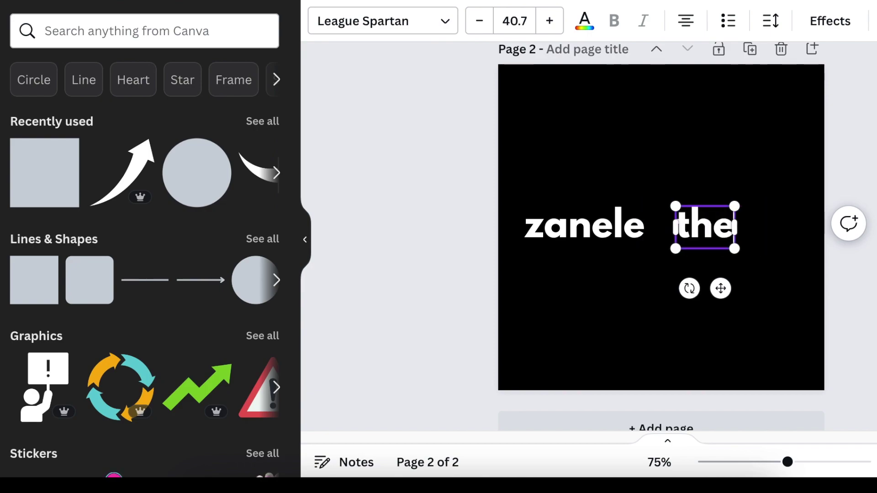
pyautogui.click(740, 303)
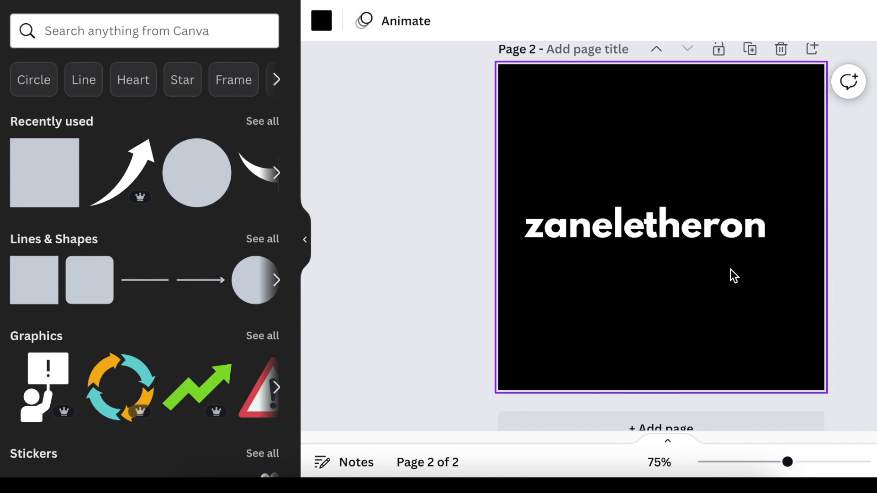
pyautogui.click(711, 235)
pyautogui.press('Right')
pyautogui.press('Right')
pyautogui.press('Right')
pyautogui.press('Right')
pyautogui.press('Right')
pyautogui.press('Right')
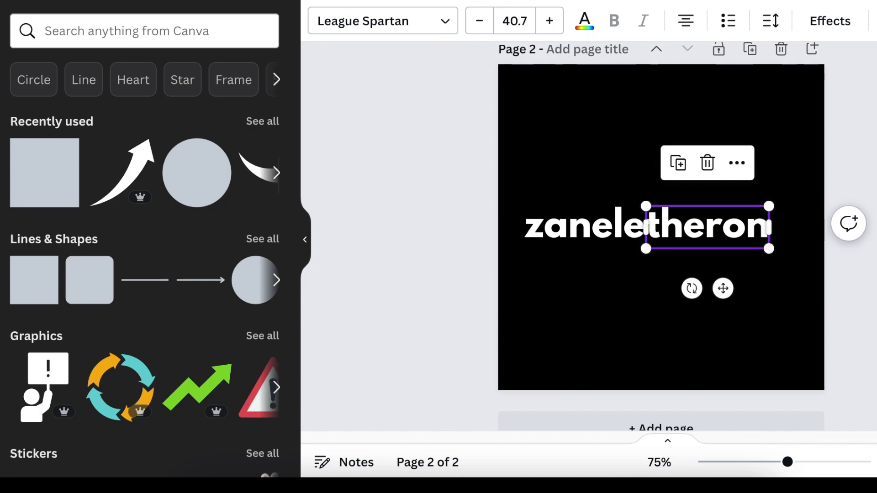
pyautogui.click(448, 29)
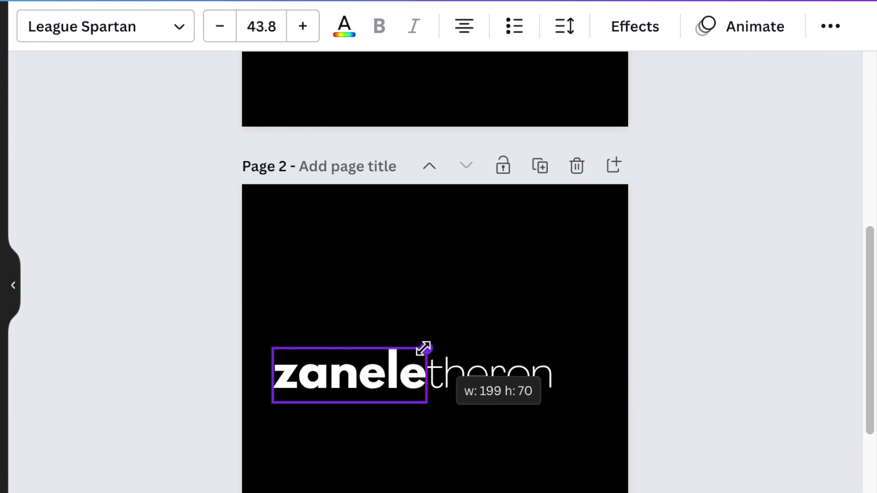
# Add the tagline 'Helping YOU grow on YOUTUBE' below the name at about size 15.7.
pyautogui.moveTo(423, 349); pyautogui.dragTo(425, 348)
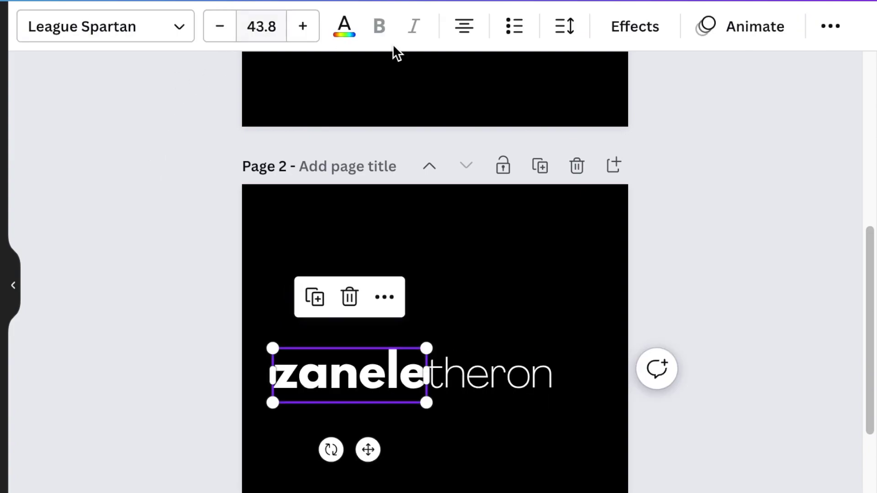
pyautogui.click(344, 41)
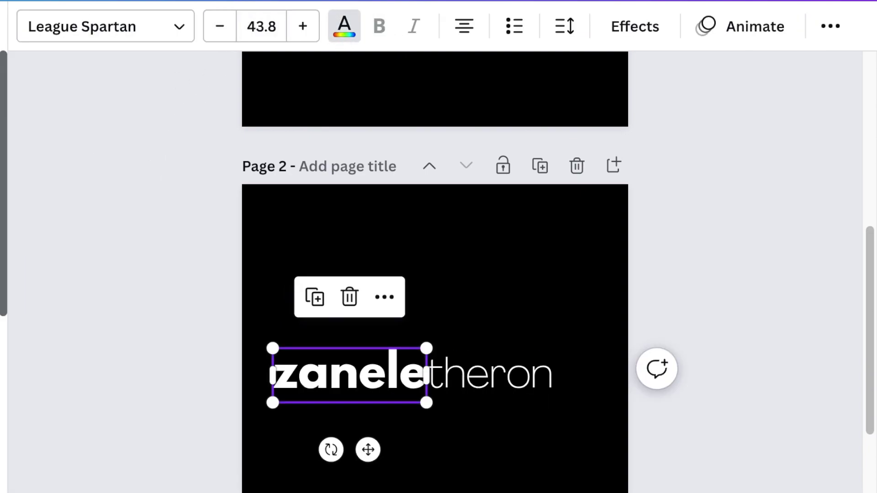
pyautogui.click(472, 391)
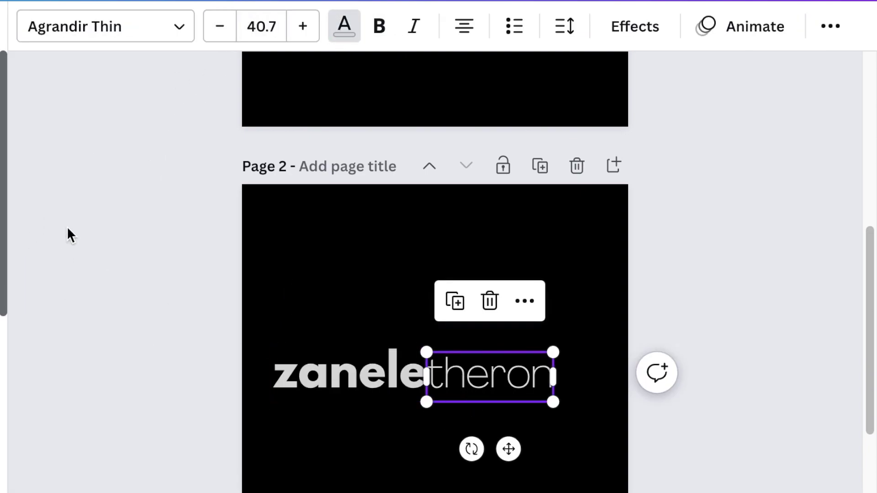
pyautogui.write('tHelping YOU grow')
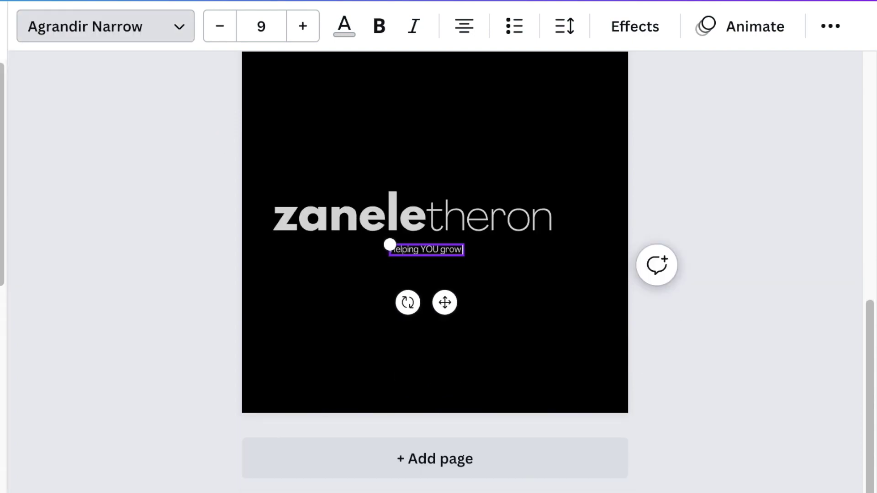
pyautogui.write(' on YOUTUBE')
pyautogui.moveTo(370, 275); pyautogui.dragTo(269, 269)
pyautogui.press('Escape')
# Colour the words YOU and YOUTUBE in the tagline red.
pyautogui.click(328, 276)
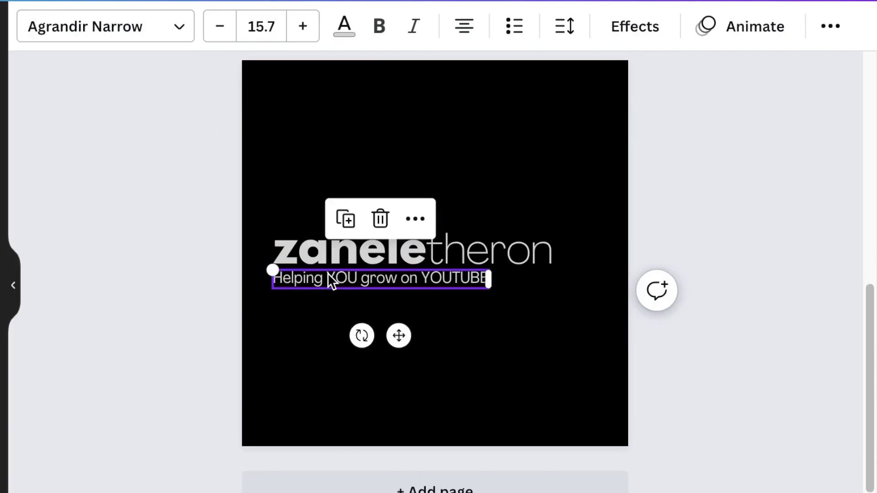
pyautogui.click(327, 277)
pyautogui.moveTo(327, 277); pyautogui.dragTo(355, 278)
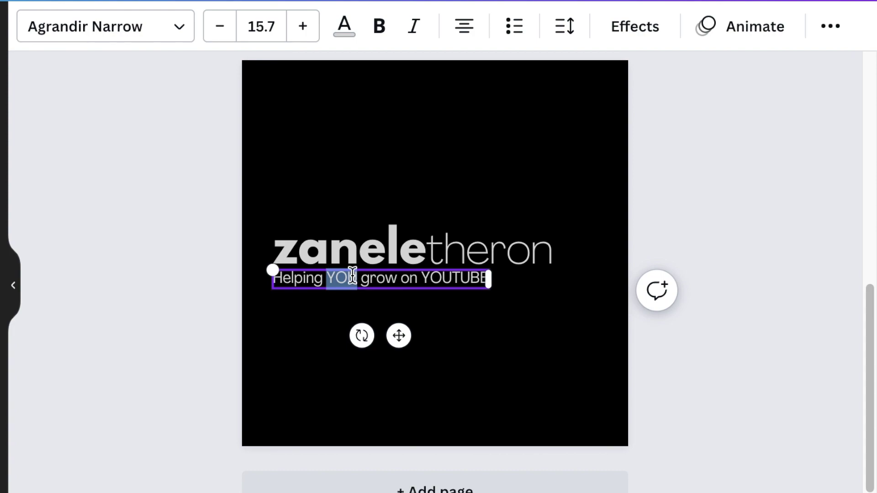
pyautogui.click(344, 26)
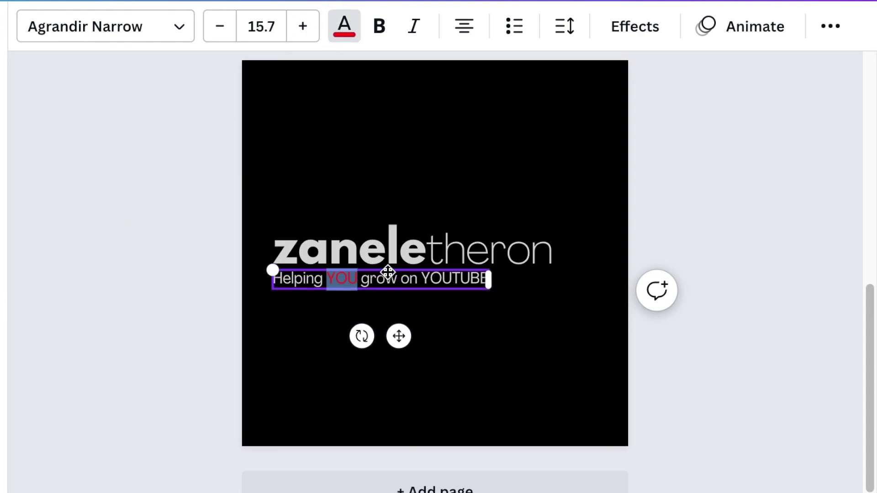
pyautogui.moveTo(421, 279); pyautogui.dragTo(488, 279)
pyautogui.click(573, 309)
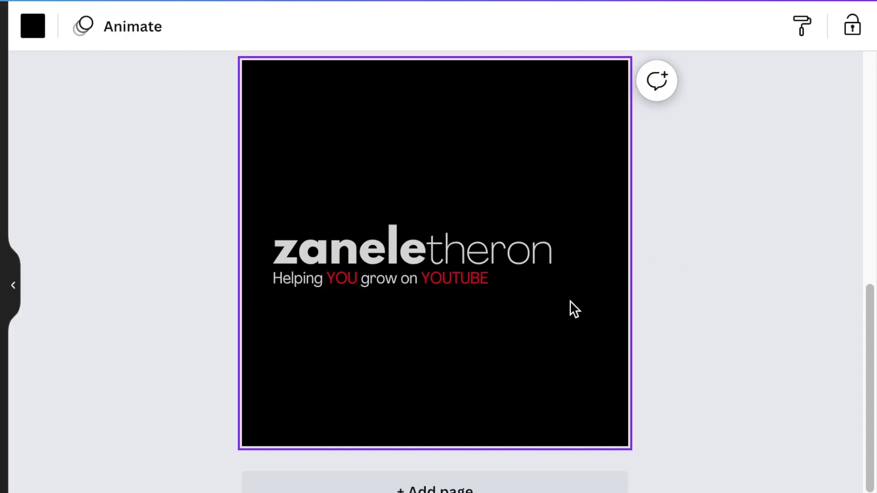
# Add a red circle above the name and shrink it to about 81 by 81.
pyautogui.scroll(1, 570, 334)
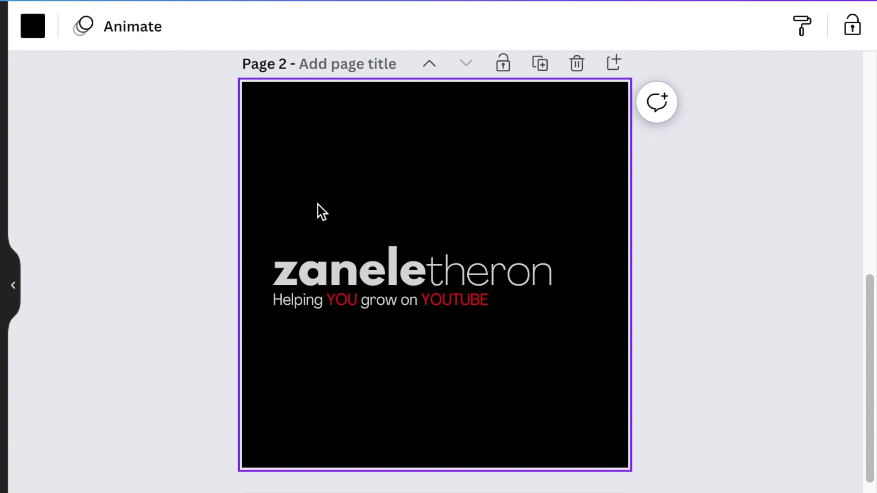
pyautogui.scroll(1, 317, 209)
pyautogui.press('c')
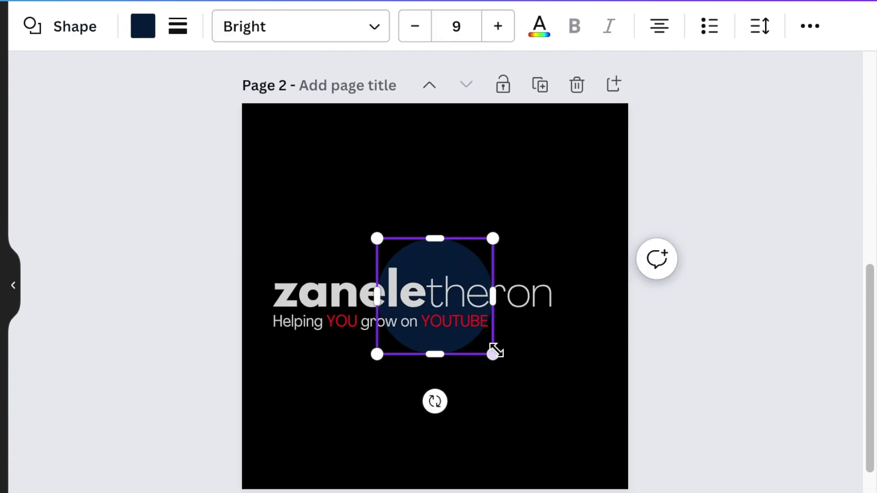
pyautogui.moveTo(452, 259); pyautogui.dragTo(446, 155)
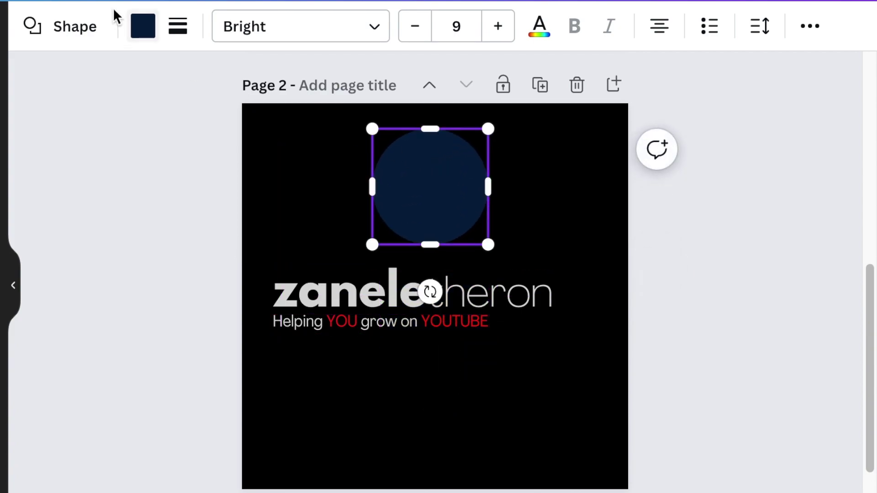
pyautogui.click(139, 26)
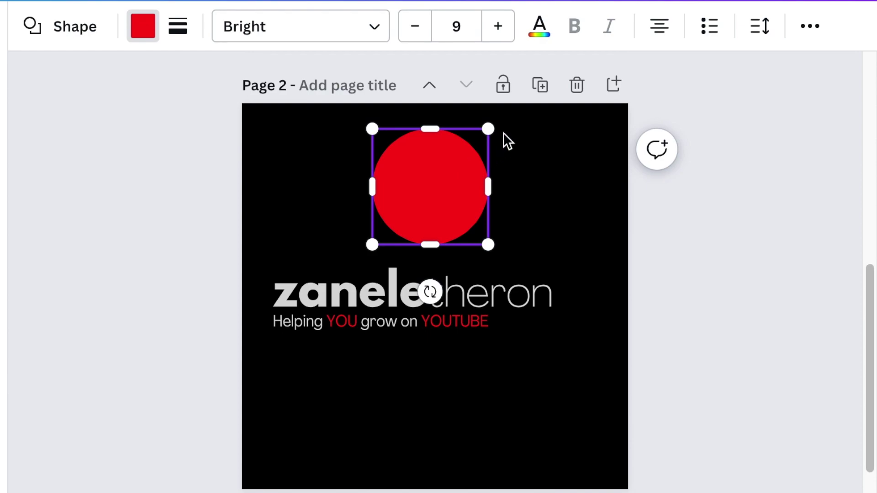
pyautogui.moveTo(491, 128); pyautogui.dragTo(423, 182)
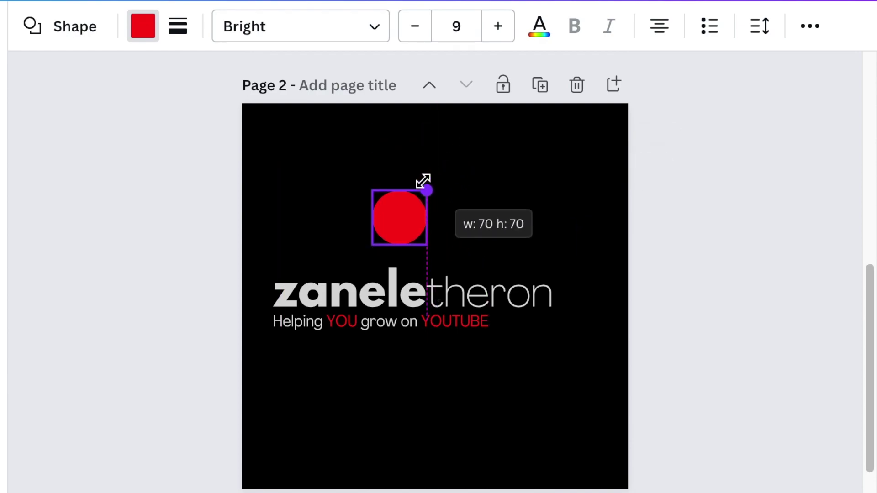
pyautogui.moveTo(423, 181); pyautogui.dragTo(436, 186)
pyautogui.click(320, 241)
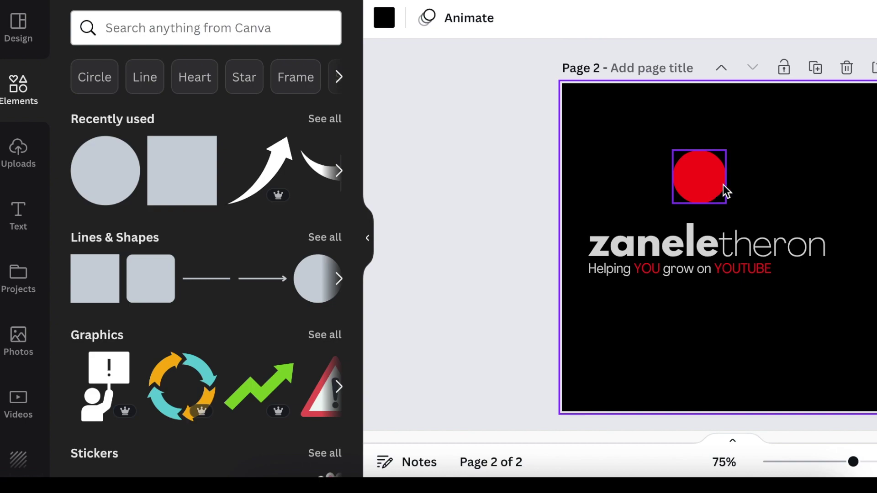
# Place the white curved arrow graphic inside the red circle.
pyautogui.click(275, 173)
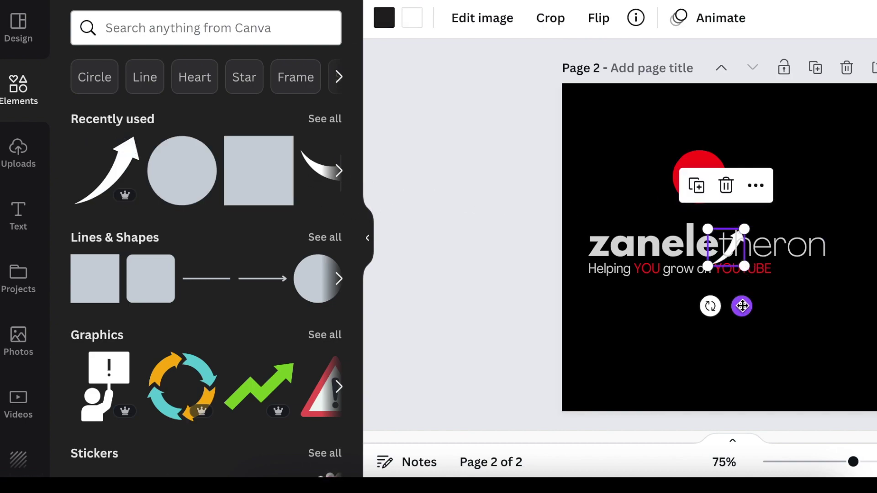
pyautogui.moveTo(740, 305); pyautogui.dragTo(705, 210)
pyautogui.moveTo(410, 252); pyautogui.dragTo(409, 279)
pyautogui.click(368, 241)
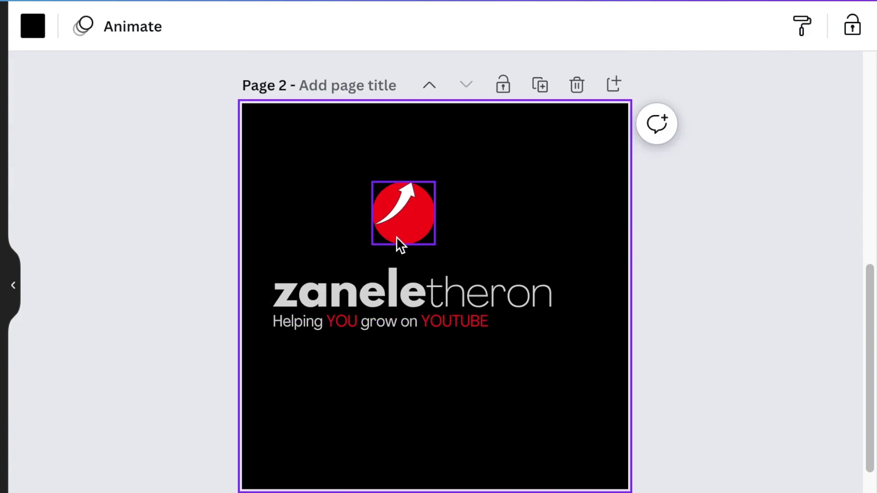
pyautogui.click(407, 203)
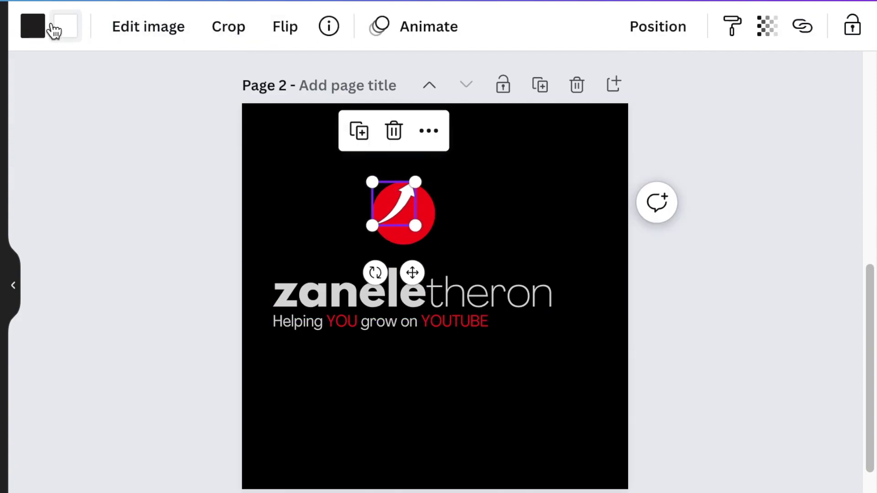
pyautogui.press('Escape')
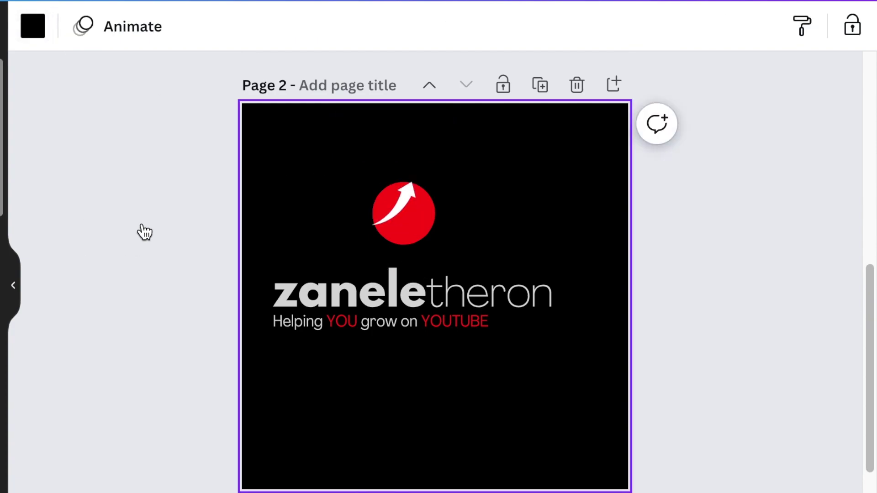
# Add a square at the top right, move the arrow circle upper left, and narrow the square.
pyautogui.press('r')
pyautogui.moveTo(448, 255); pyautogui.dragTo(538, 163)
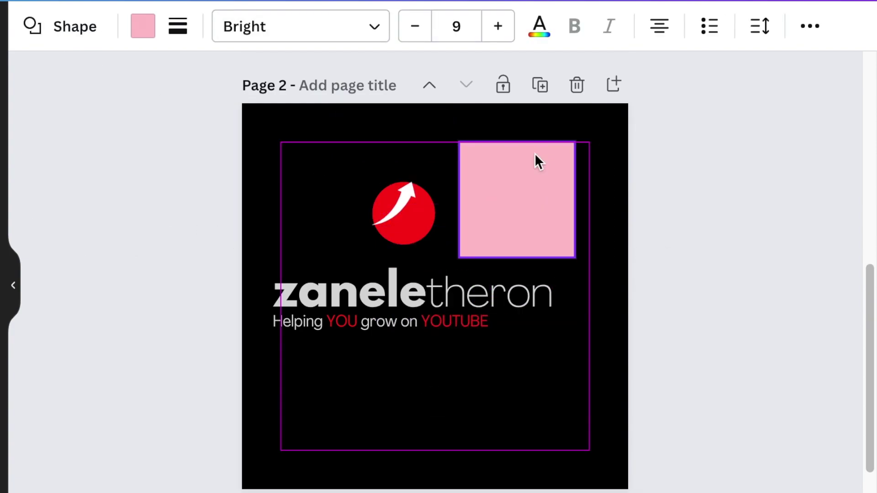
pyautogui.moveTo(352, 180); pyautogui.dragTo(325, 173)
pyautogui.click(495, 202)
pyautogui.moveTo(574, 142); pyautogui.dragTo(469, 237)
# Shrink the bar to a small white rectangle and zoom in on it.
pyautogui.scroll(5, 463, 247)
pyautogui.hscroll(3, 463, 247)
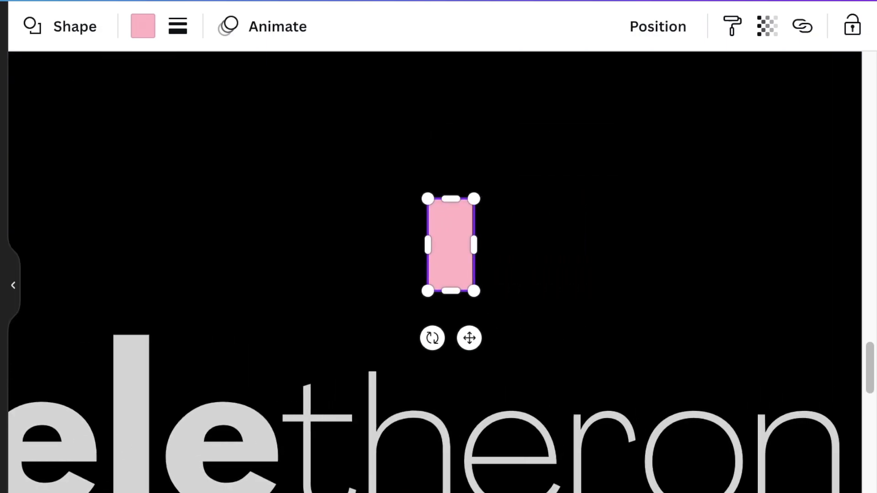
pyautogui.moveTo(471, 197); pyautogui.dragTo(454, 237)
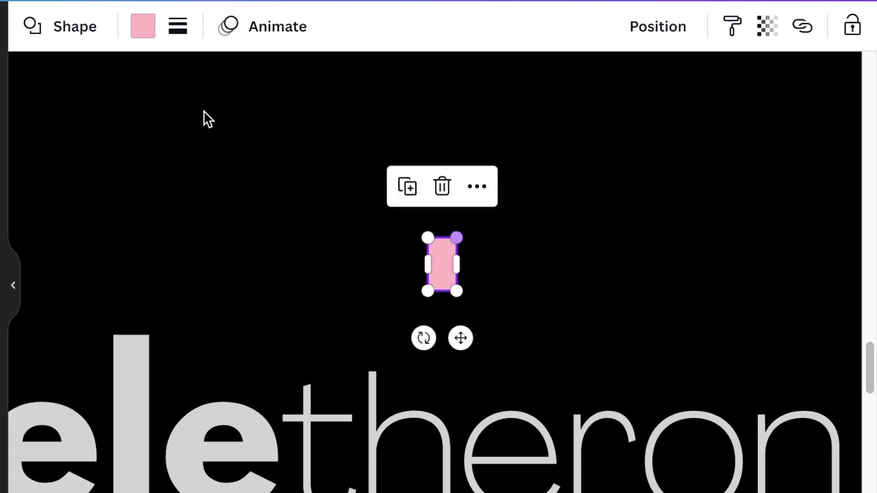
pyautogui.click(141, 23)
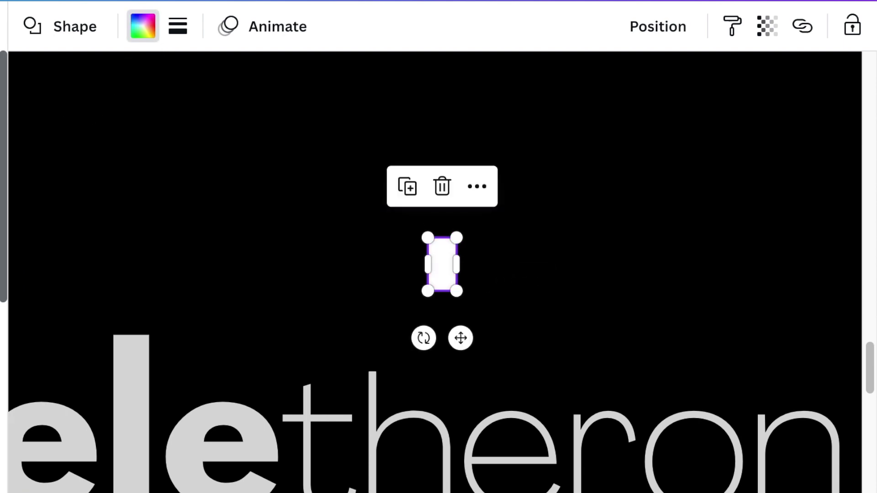
pyautogui.press('Escape')
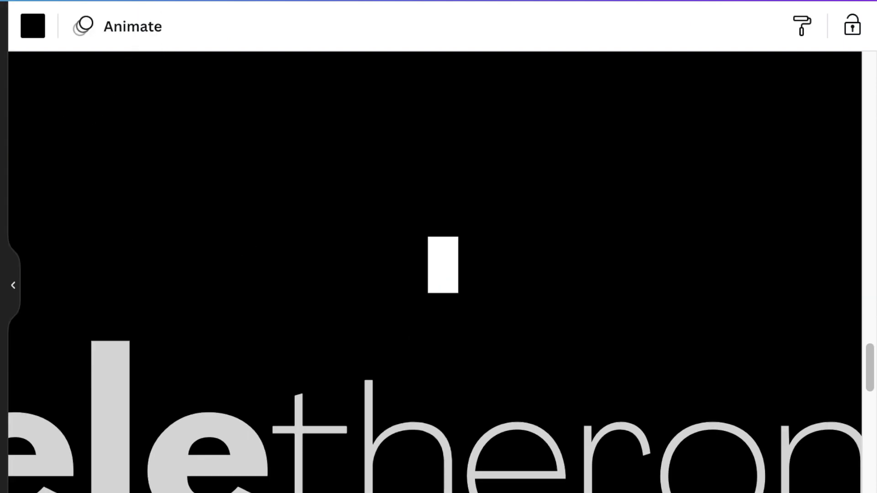
pyautogui.hotkey('ctrl', '-')
pyautogui.hotkey('ctrl', '+')
pyautogui.hotkey('ctrl', '+')
pyautogui.hotkey('ctrl', '+')
pyautogui.hotkey('ctrl', '+')
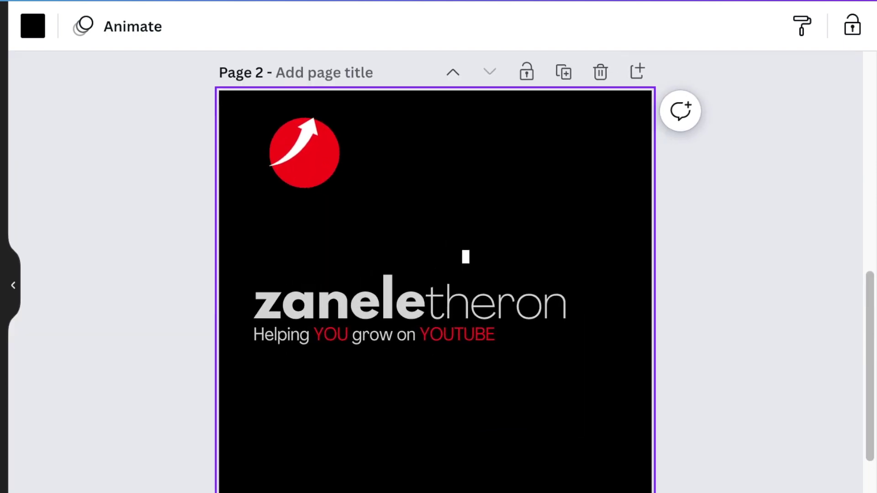
pyautogui.hotkey('ctrl', '+')
pyautogui.hotkey('ctrl', '+')
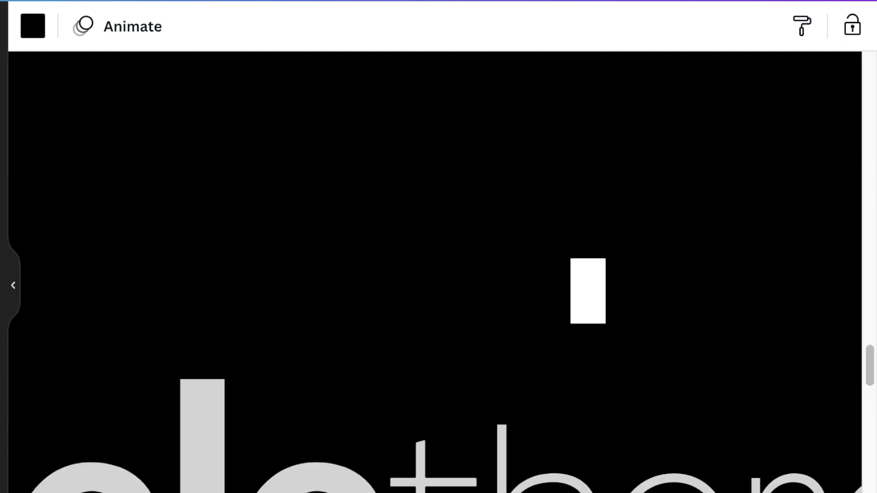
pyautogui.hscroll(3, 462, 334)
pyautogui.click(451, 311)
# Duplicate the white bar into a row of progressively taller bars.
pyautogui.click(421, 208)
pyautogui.moveTo(505, 339); pyautogui.dragTo(486, 269)
pyautogui.moveTo(502, 259); pyautogui.dragTo(550, 269)
pyautogui.hotkey('ctrl', 'd')
pyautogui.moveTo(547, 227); pyautogui.dragTo(547, 190)
pyautogui.hotkey('ctrl', 'd')
pyautogui.moveTo(547, 256); pyautogui.dragTo(590, 256)
pyautogui.moveTo(591, 190); pyautogui.dragTo(591, 164)
pyautogui.hotkey('ctrl', 'd')
pyautogui.hotkey('ctrl', '-')
pyautogui.hotkey('ctrl', '-')
pyautogui.hotkey('ctrl', '-')
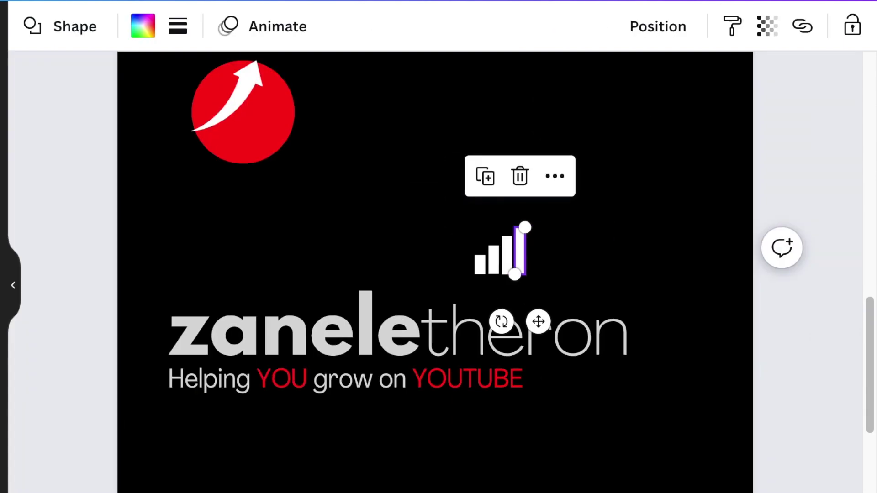
pyautogui.hotkey('ctrl', '+')
# Group the bars and fit the bar chart inside the red circle.
pyautogui.click(521, 162)
pyautogui.moveTo(428, 209); pyautogui.dragTo(648, 241)
pyautogui.hotkey('ctrl', 'g')
pyautogui.hotkey('ctrl', '-')
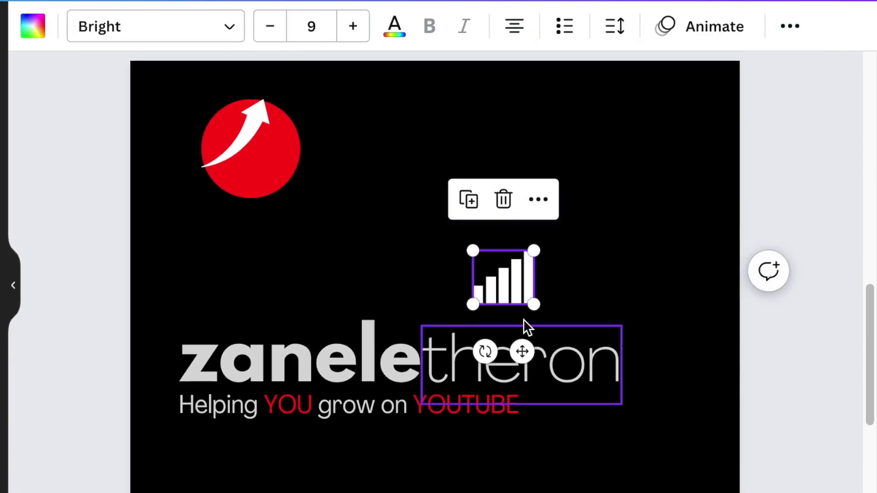
pyautogui.moveTo(523, 315); pyautogui.dragTo(267, 176)
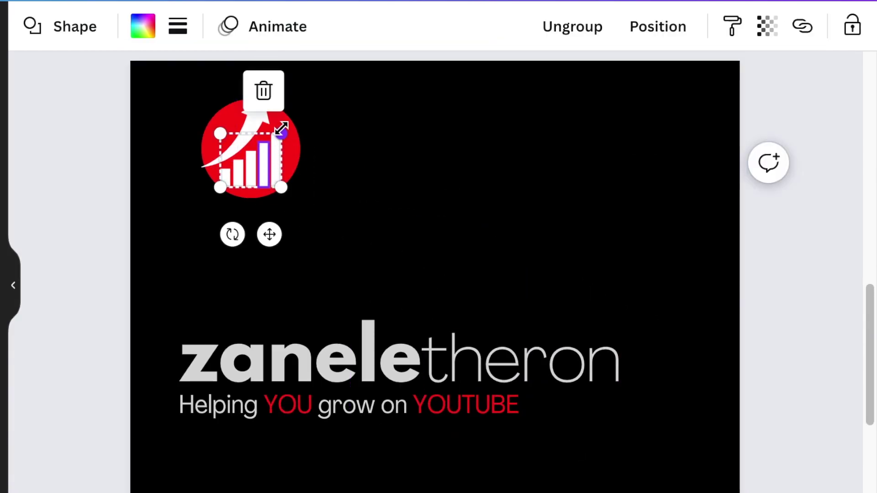
pyautogui.moveTo(282, 129); pyautogui.dragTo(276, 133)
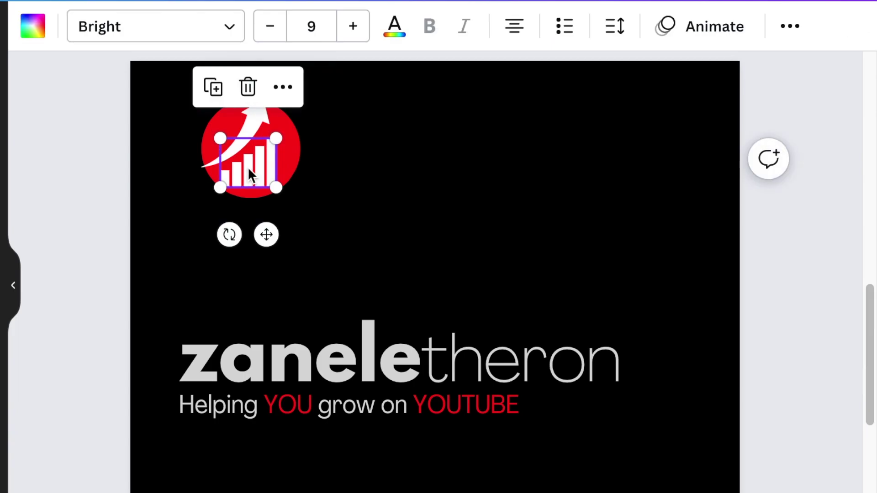
# Resize the icon to about 73 by 73, aligned just above the name's left edge.
pyautogui.click(354, 228)
pyautogui.press('Escape')
pyautogui.scroll(3, 435, 274)
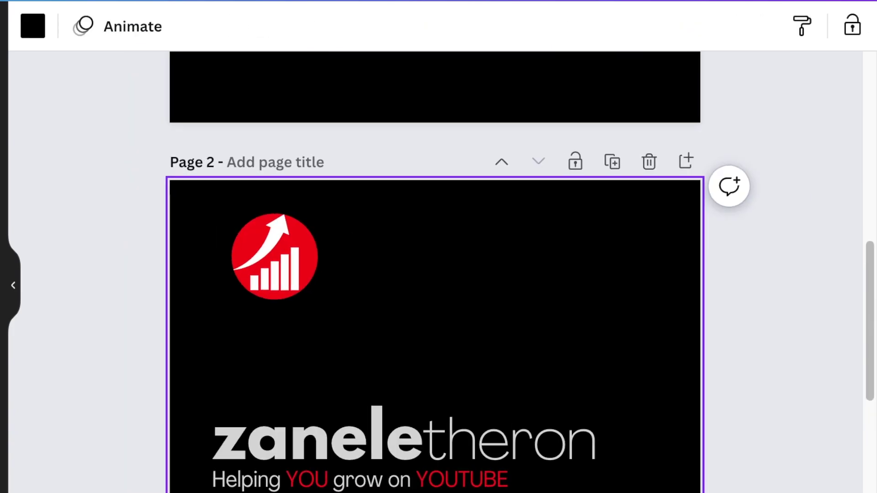
pyautogui.moveTo(86, 202); pyautogui.dragTo(422, 359)
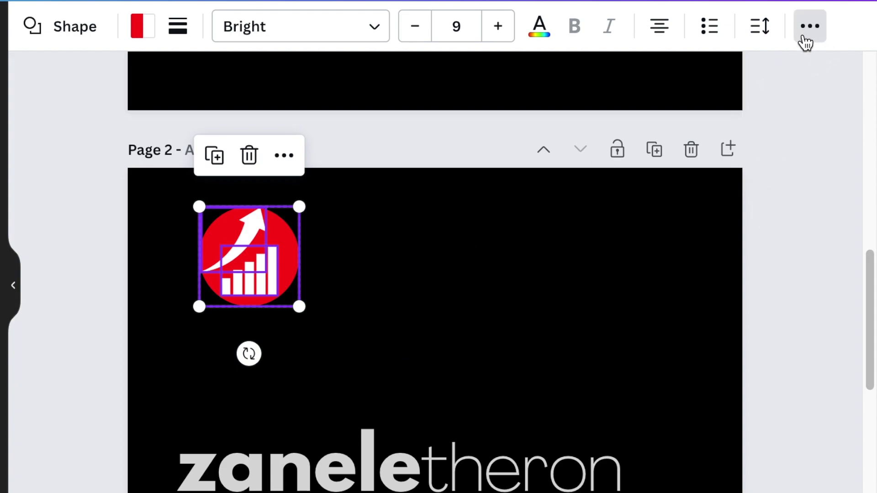
pyautogui.click(512, 289)
pyautogui.scroll(-3, 511, 289)
pyautogui.click(275, 170)
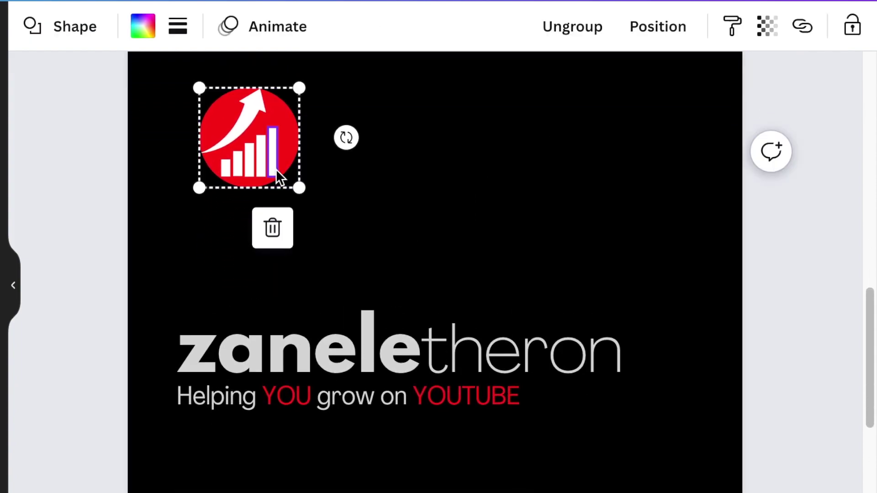
pyautogui.moveTo(294, 171); pyautogui.dragTo(259, 299)
pyautogui.moveTo(266, 209); pyautogui.dragTo(251, 232)
pyautogui.click(328, 250)
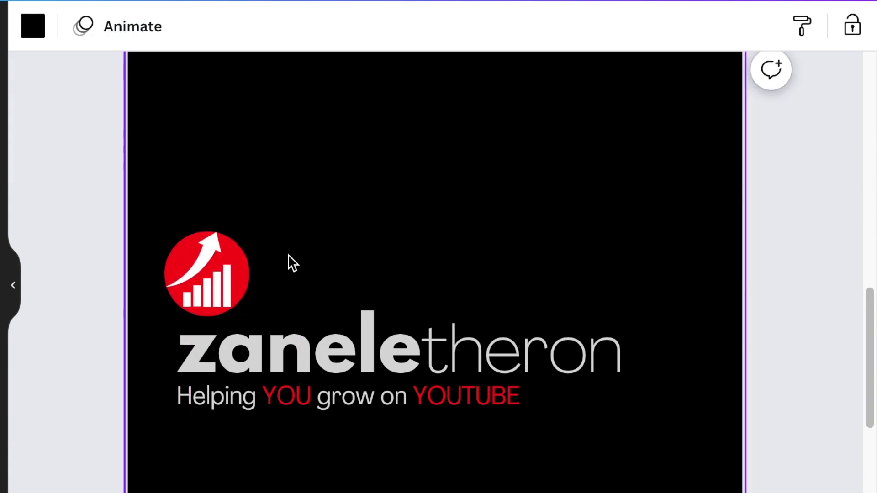
pyautogui.moveTo(174, 262); pyautogui.dragTo(181, 268)
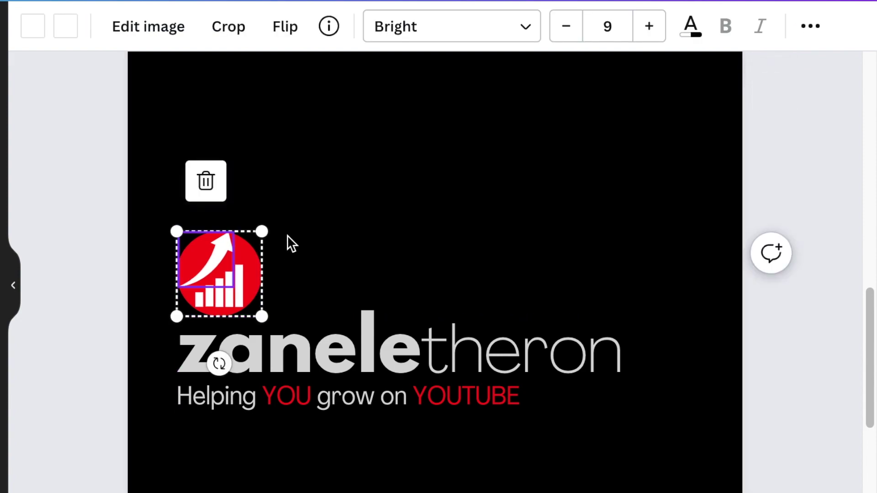
pyautogui.click(301, 243)
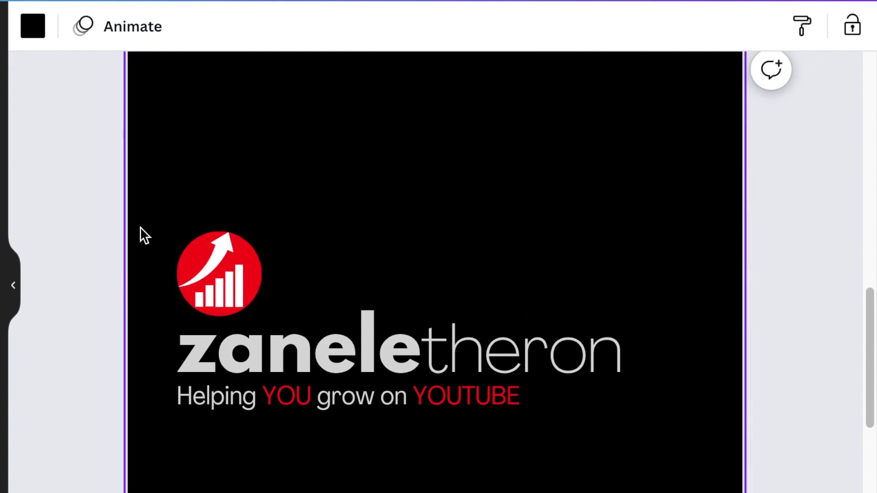
pyautogui.scroll(-1, 576, 284)
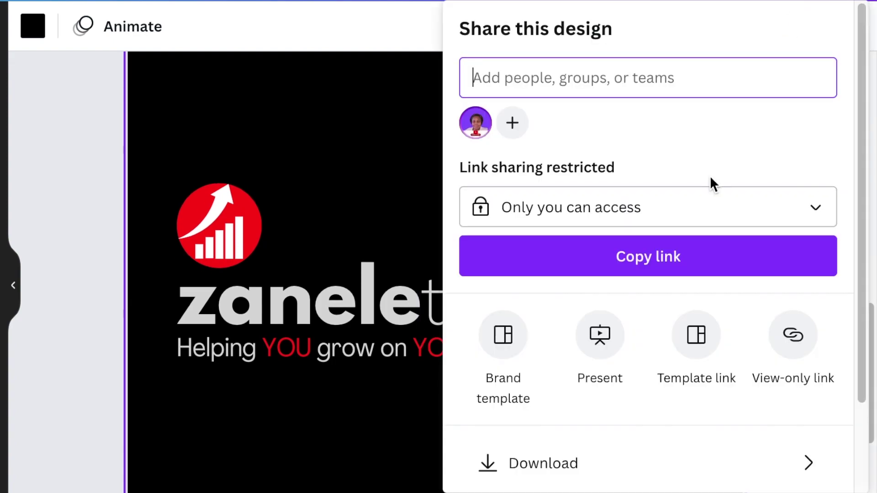
# Export just Page 2 as a PNG, leaving all other pages unselected.
pyautogui.scroll(-3, 626, 386)
pyautogui.click(625, 358)
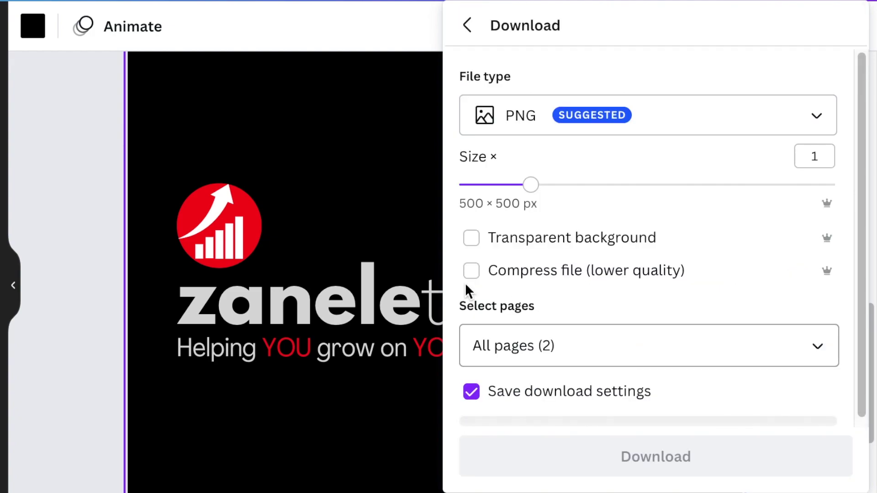
pyautogui.click(814, 356)
pyautogui.click(818, 201)
pyautogui.click(818, 203)
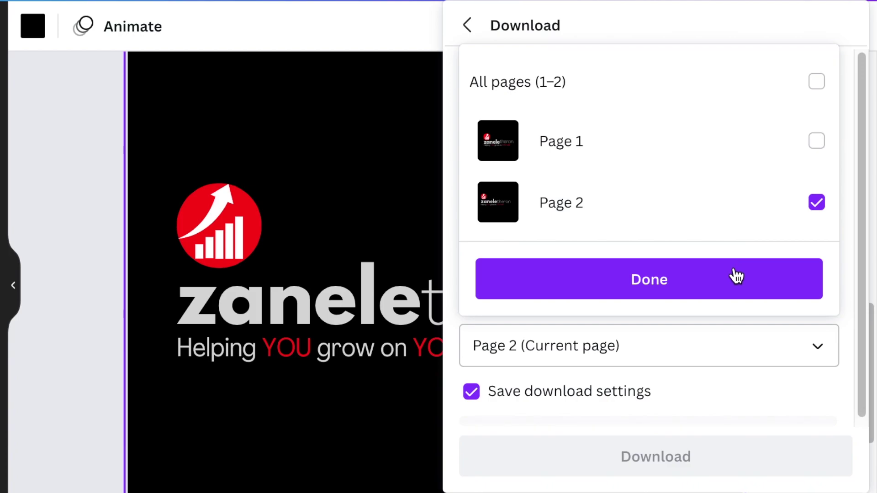
pyautogui.click(680, 286)
pyautogui.click(668, 456)
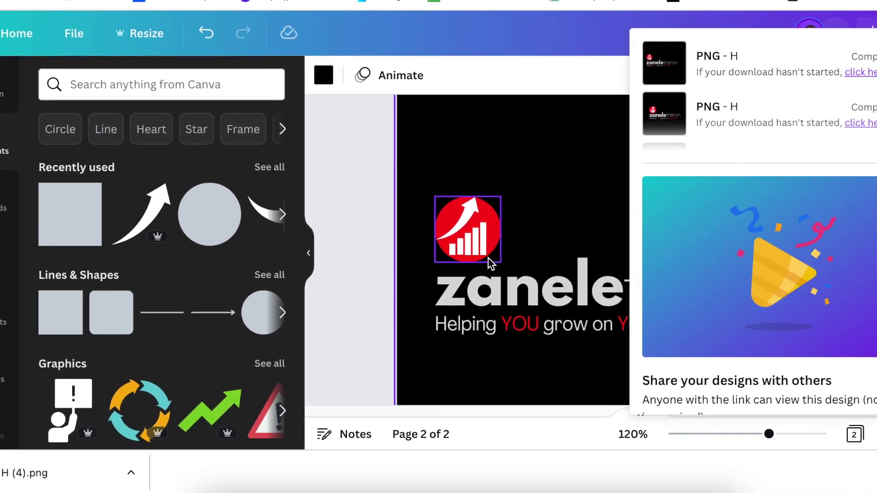
# Add a blank third page and place the uploaded logo PNG on it.
pyautogui.click(549, 221)
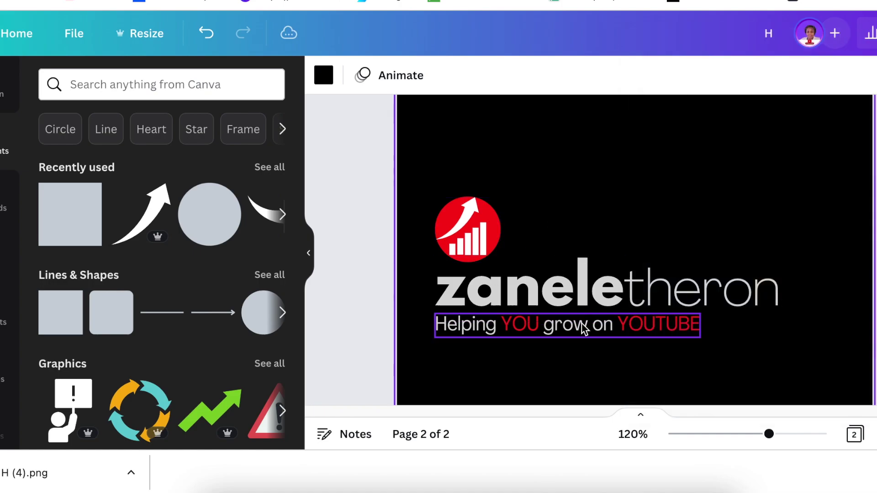
pyautogui.scroll(-3, 689, 393)
pyautogui.scroll(-2, 690, 393)
pyautogui.click(654, 365)
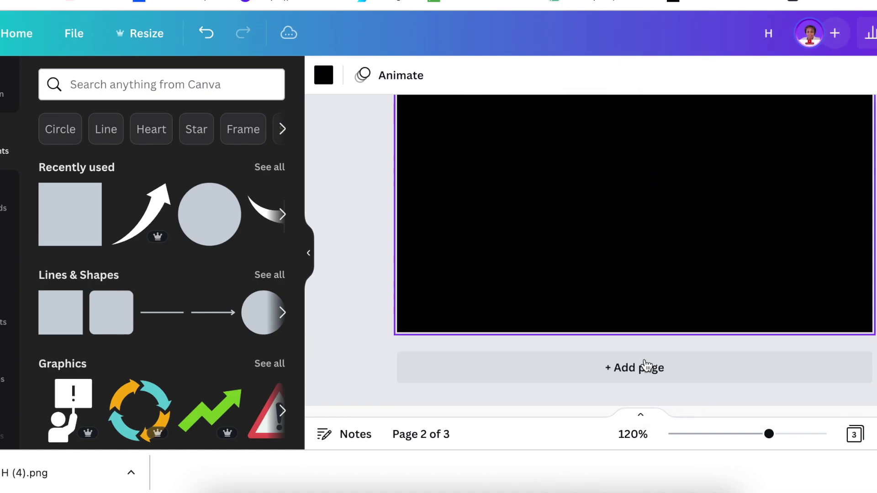
pyautogui.moveTo(771, 434); pyautogui.dragTo(747, 436)
pyautogui.scroll(3, 685, 327)
pyautogui.scroll(-2, 579, 303)
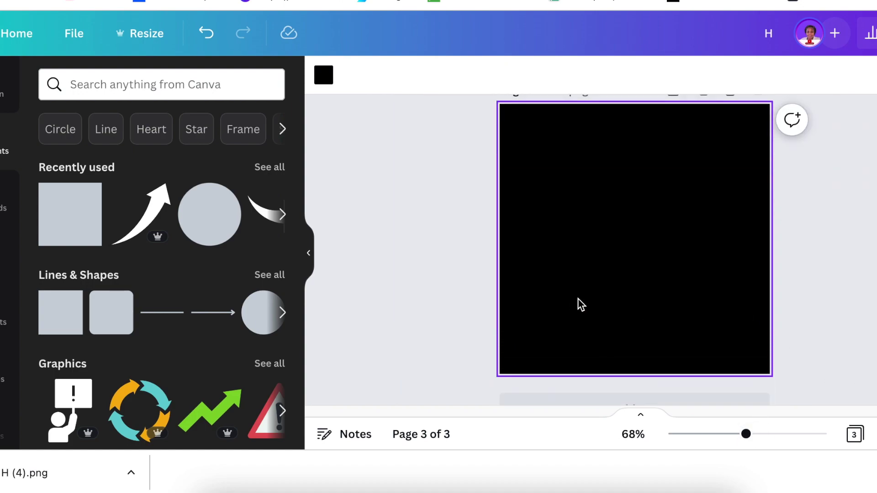
pyautogui.click(8, 204)
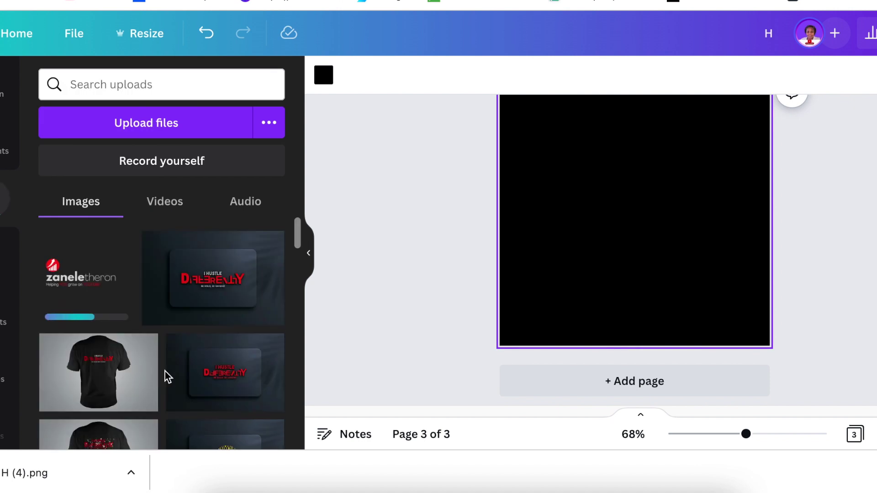
pyautogui.click(81, 277)
# Remove the logo image's background with BG Remover and enlarge it to fill the page.
pyautogui.click(361, 86)
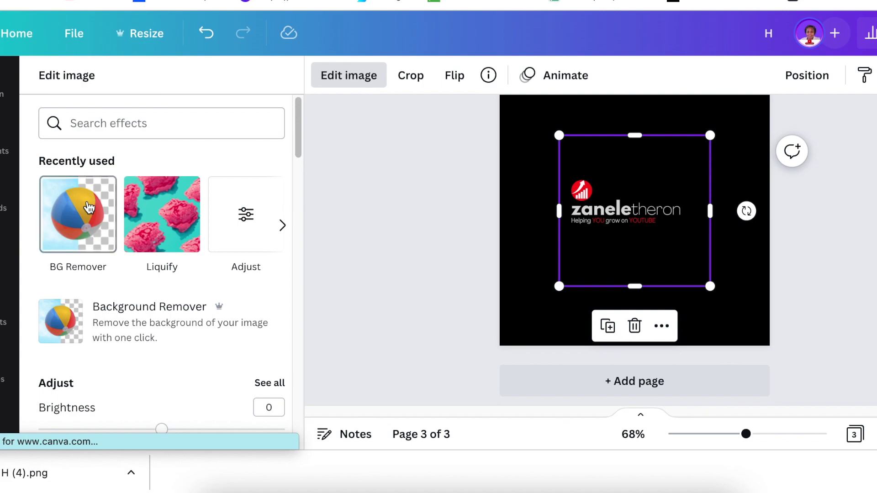
pyautogui.click(89, 208)
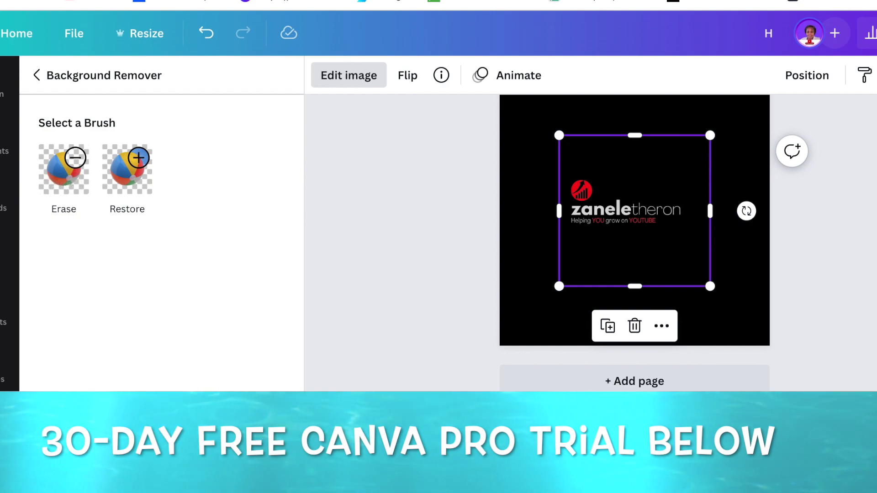
pyautogui.scroll(-1, 721, 322)
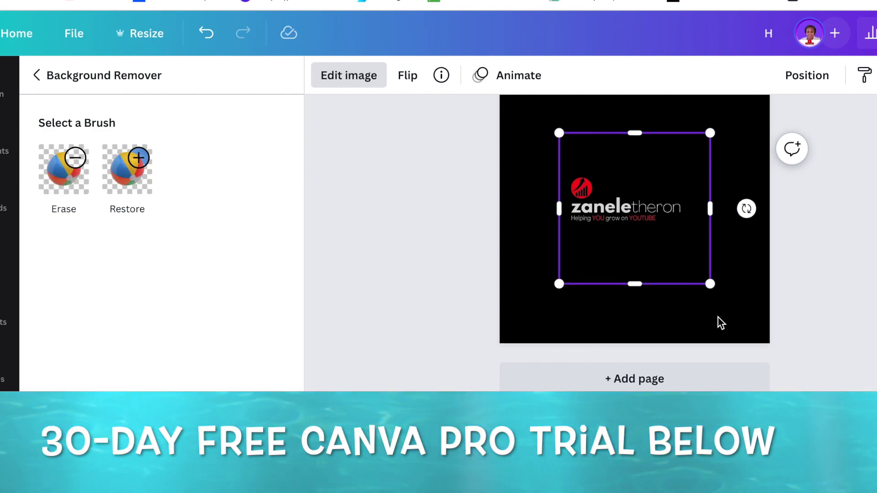
pyautogui.moveTo(709, 283); pyautogui.dragTo(829, 407)
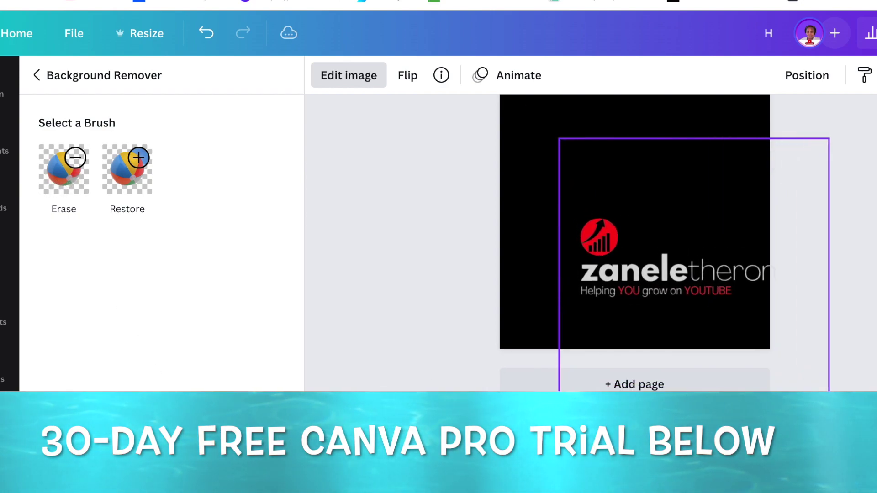
pyautogui.moveTo(736, 344); pyautogui.dragTo(676, 280)
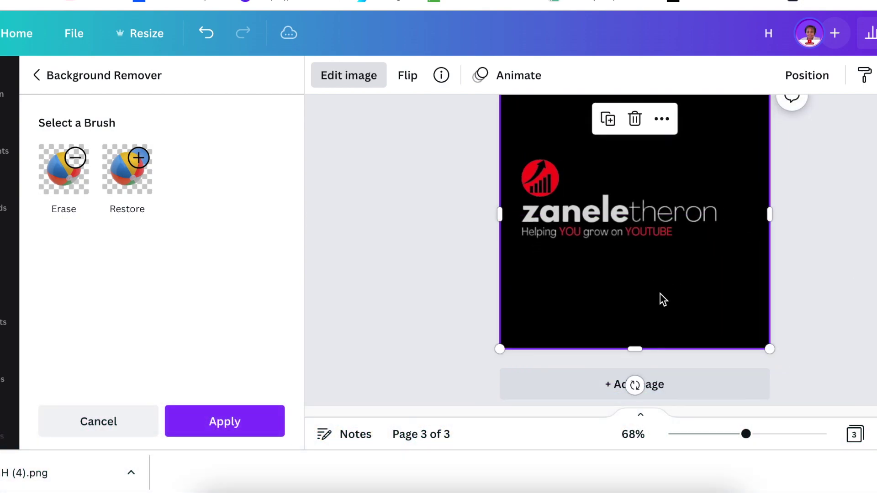
pyautogui.click(215, 430)
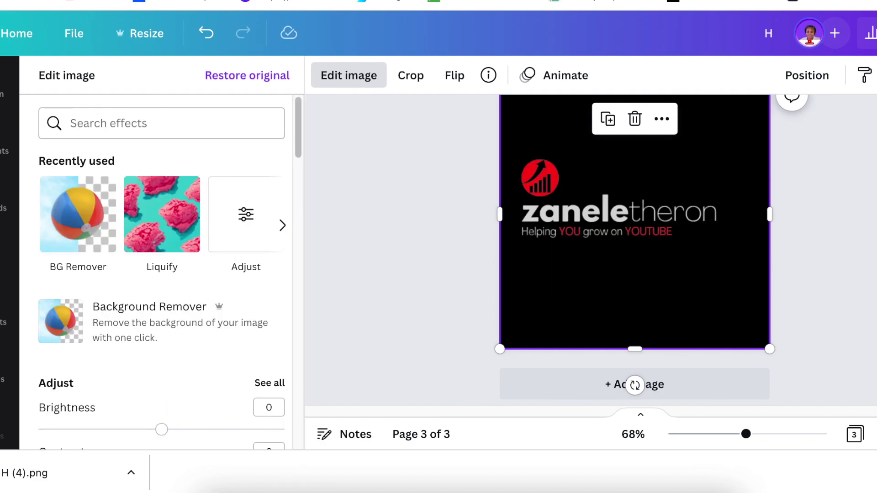
pyautogui.click(874, 33)
# Download the logo page as a PNG with Transparent background ticked.
pyautogui.click(791, 313)
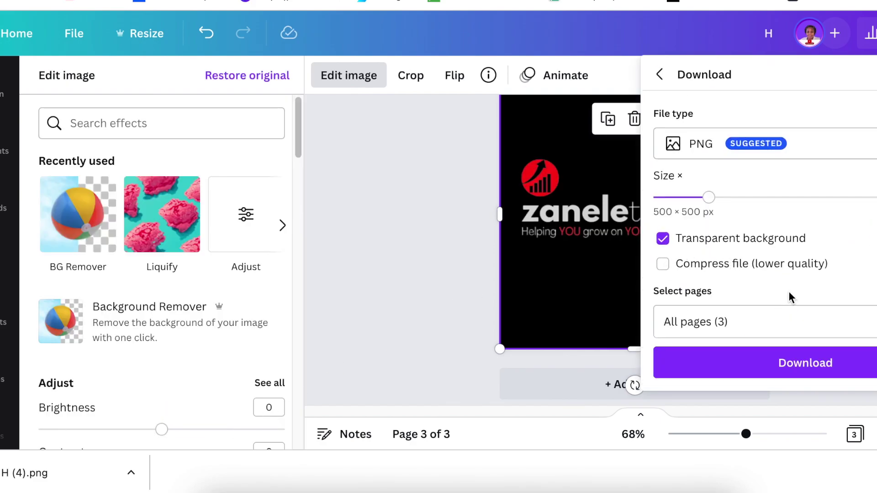
pyautogui.scroll(-1, 791, 297)
pyautogui.click(773, 349)
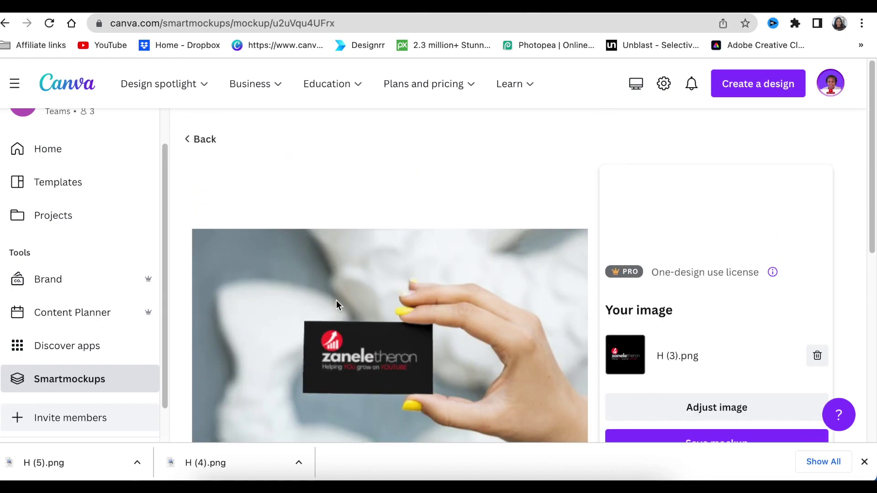
# Browse the Smartmockups business card collection, then switch to the Photopea browser tab.
pyautogui.scroll(-2, 336, 299)
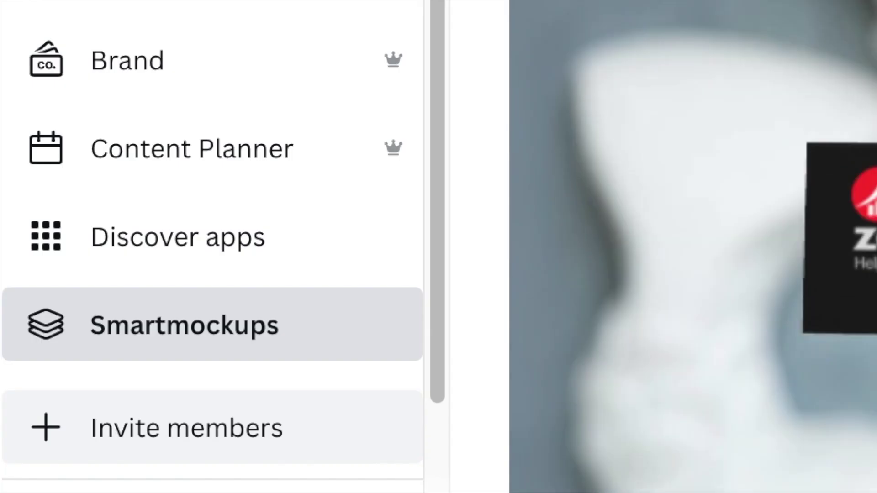
pyautogui.scroll(1, 693, 247)
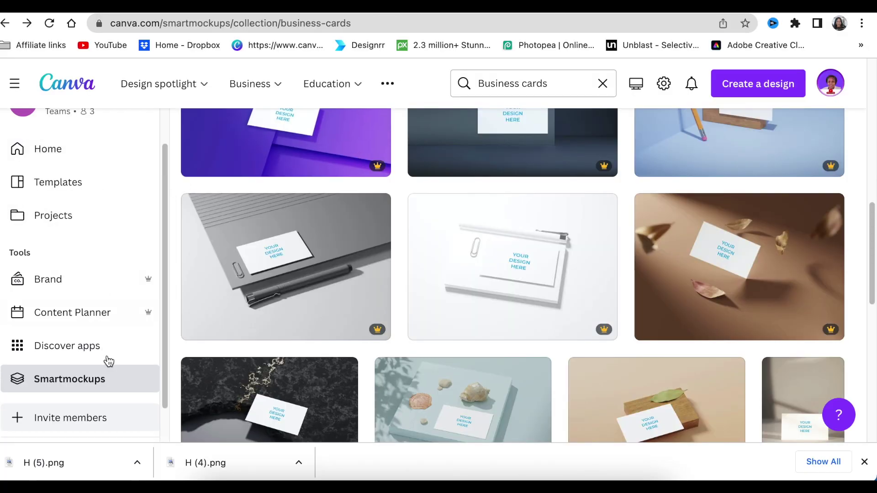
pyautogui.scroll(9, 265, 309)
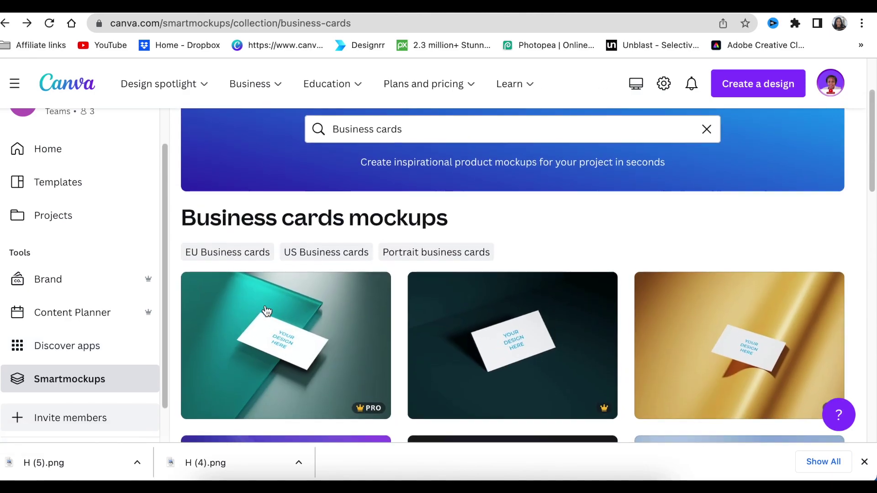
pyautogui.scroll(-1, 267, 311)
pyautogui.scroll(-2, 466, 378)
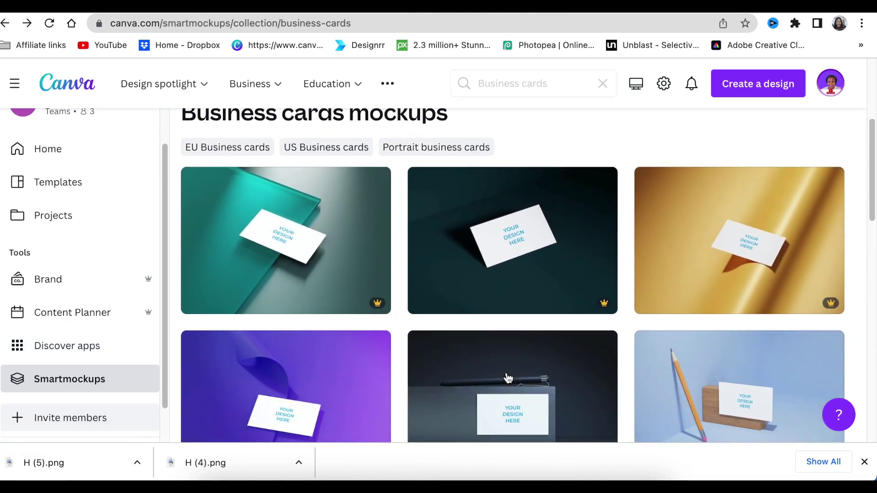
pyautogui.scroll(-1, 569, 387)
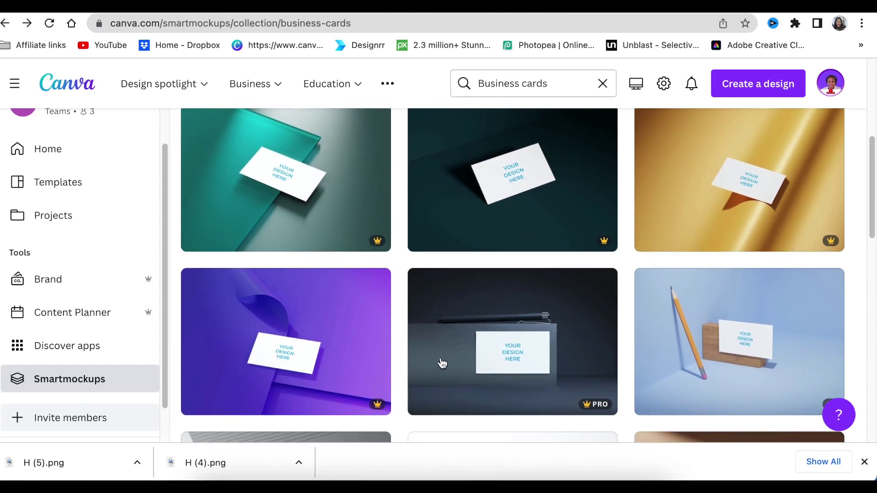
pyautogui.scroll(-1, 442, 363)
pyautogui.scroll(-1, 562, 361)
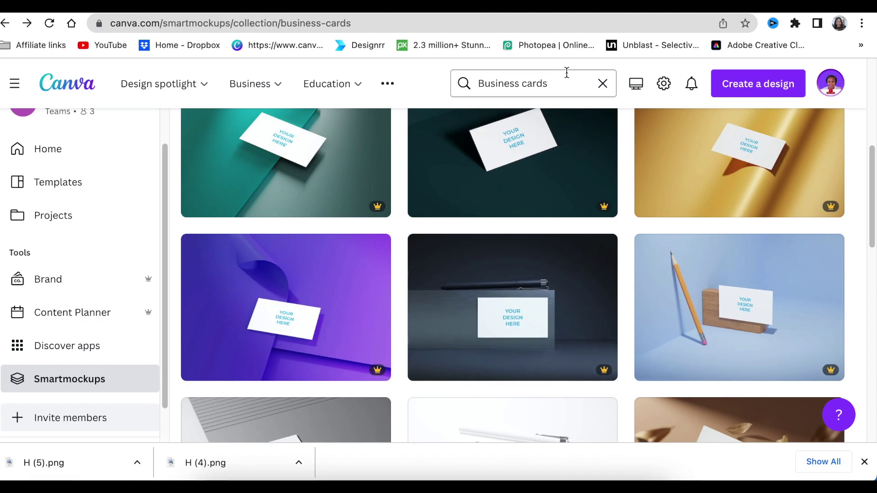
pyautogui.hotkey('ctrl', 'Tab')
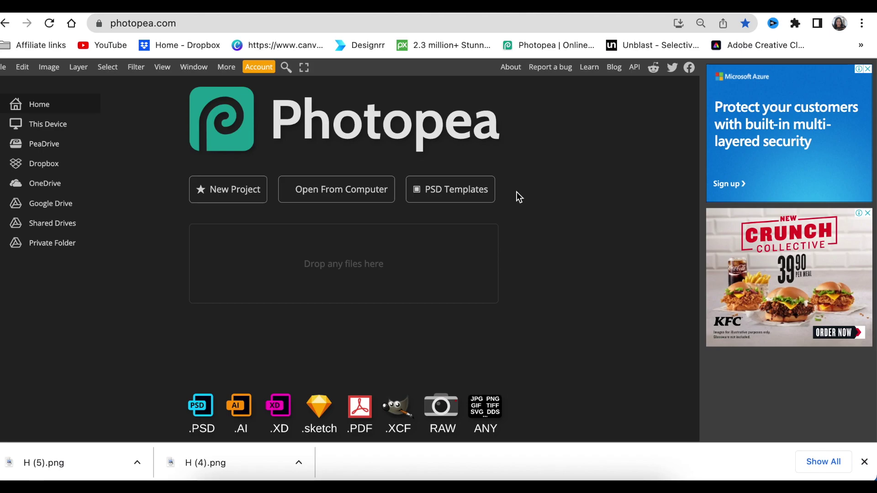
# Open the Office Room Logo Mockup from Photopea's PSD Templates, Mockups category.
pyautogui.click(452, 198)
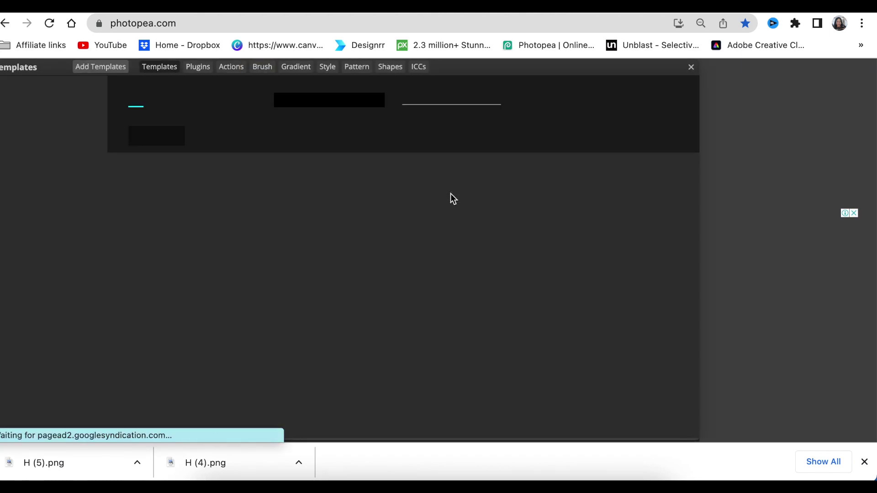
pyautogui.click(26, 141)
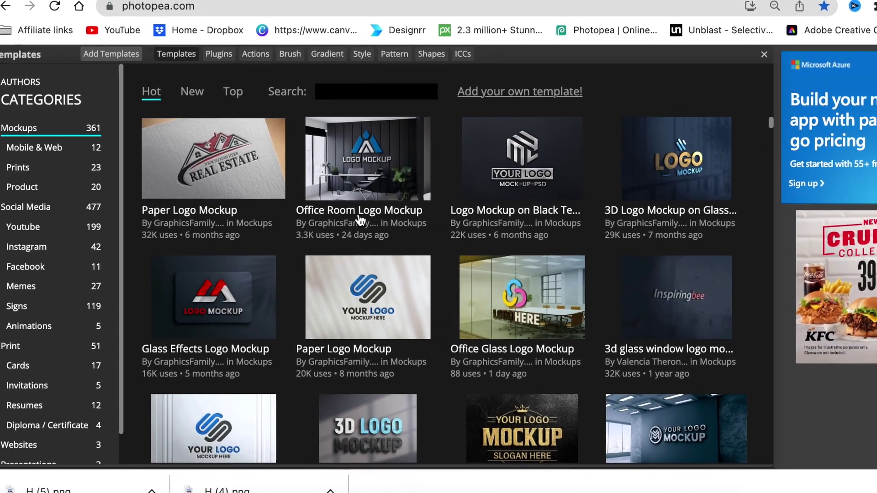
pyautogui.click(360, 220)
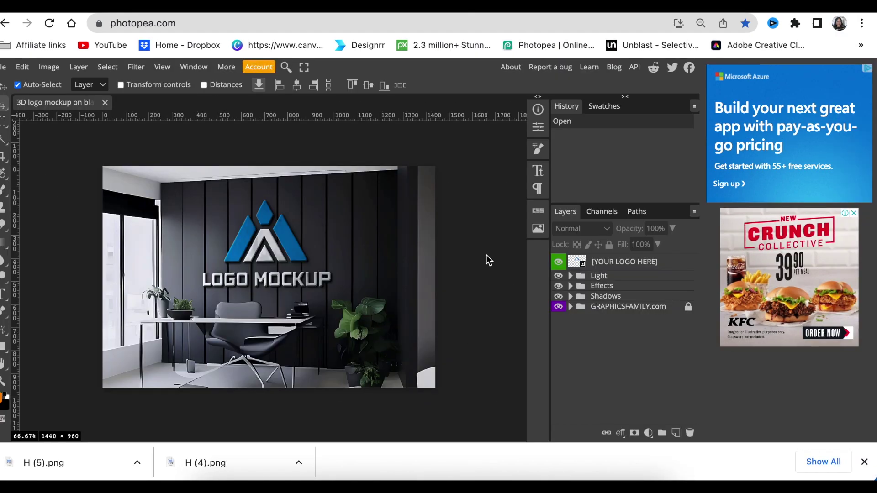
# Open the [YOUR LOGO HERE] smart object as GraphicsFamily.psd and hide its placeholder logo layer.
pyautogui.doubleClick(571, 265)
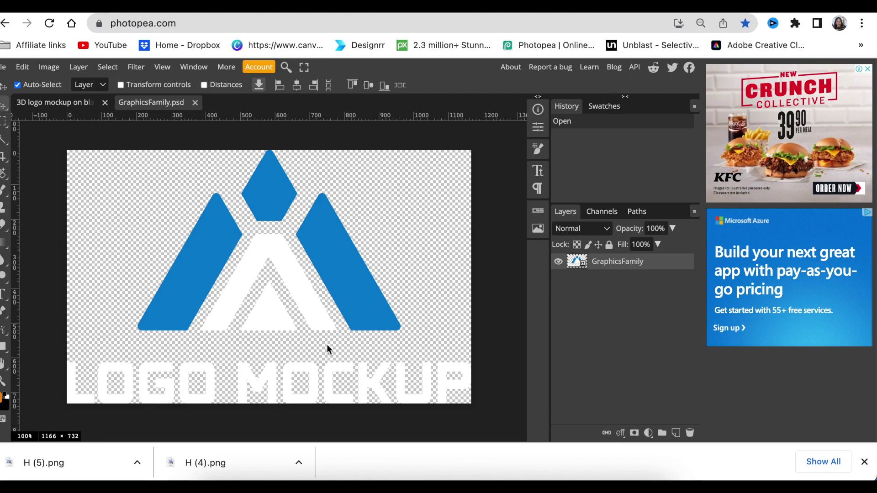
pyautogui.click(558, 261)
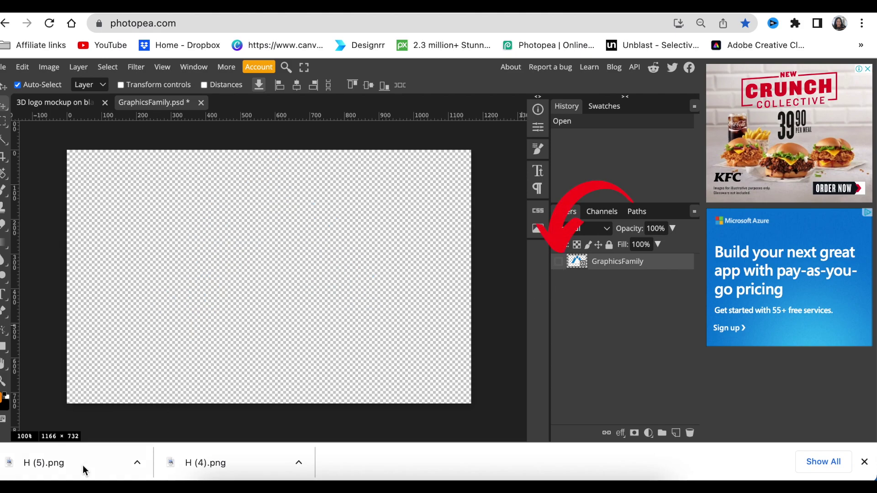
# Place H (5).png in GraphicsFamily.psd and enlarge it to about 290% to fill the canvas.
pyautogui.moveTo(64, 466); pyautogui.dragTo(211, 358)
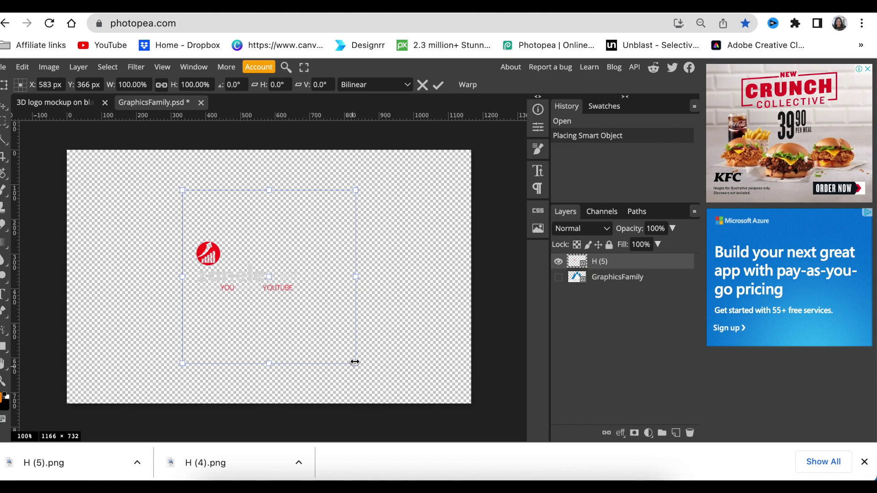
pyautogui.moveTo(356, 364); pyautogui.dragTo(611, 481)
pyautogui.moveTo(357, 292); pyautogui.dragTo(182, 292)
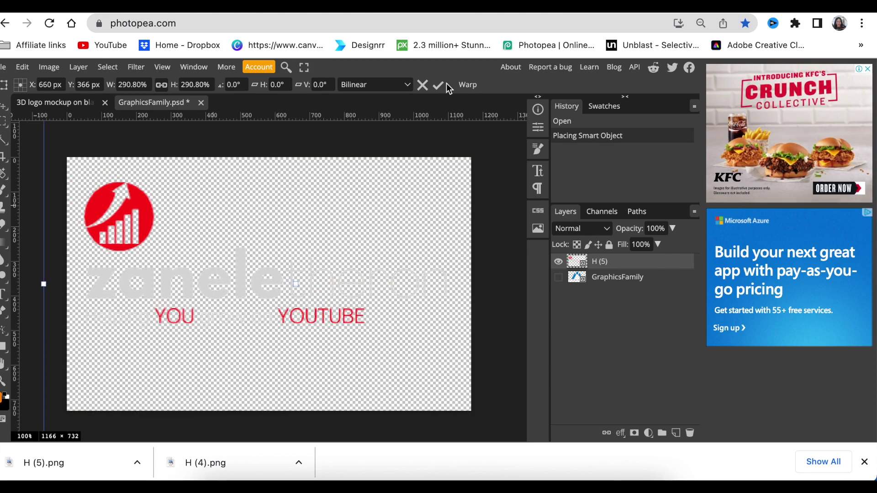
pyautogui.click(441, 85)
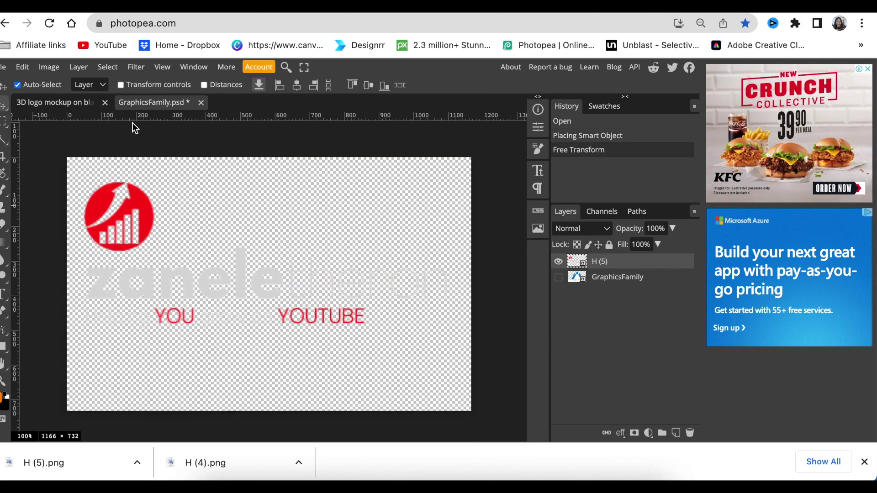
pyautogui.hotkey('ctrl', 's')
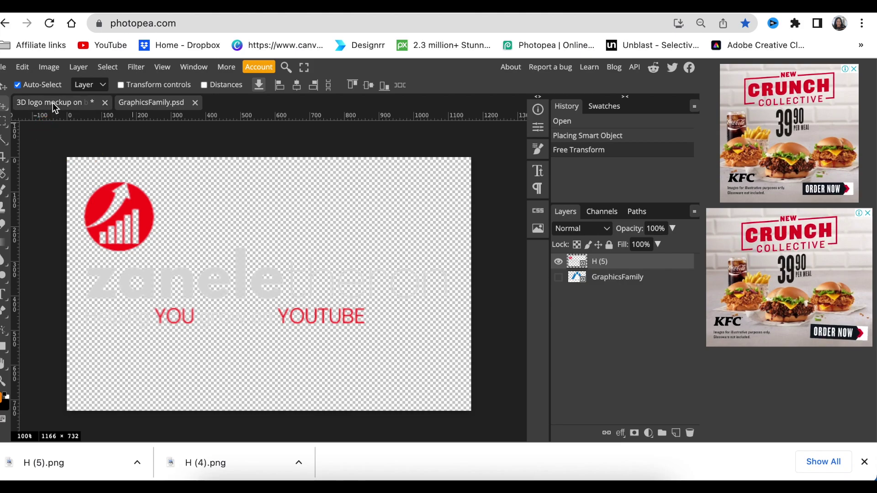
pyautogui.click(53, 103)
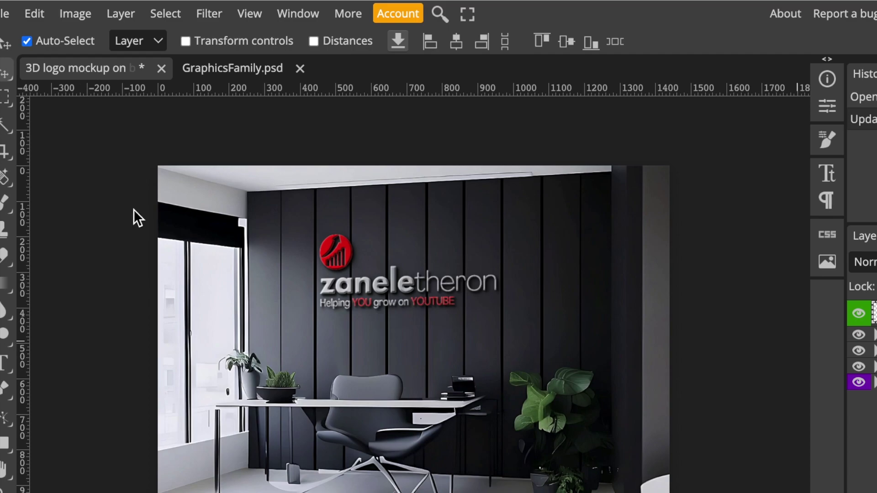
pyautogui.click(5, 14)
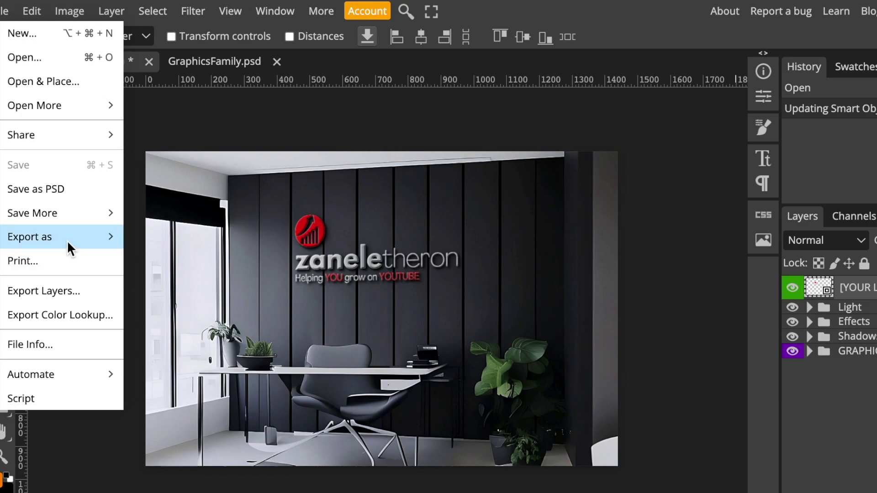
# Export the mockup as a 1440 × 960 PNG named '3D logo mockup'.
pyautogui.moveTo(70, 238)
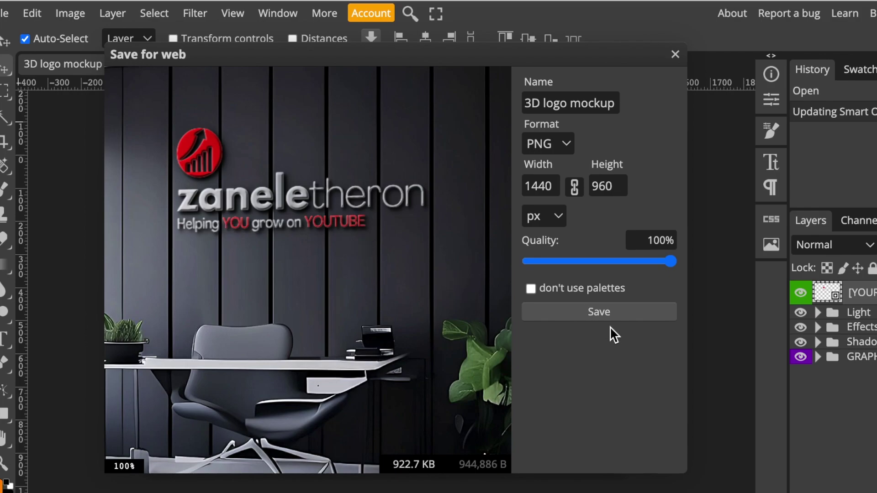
pyautogui.click(610, 309)
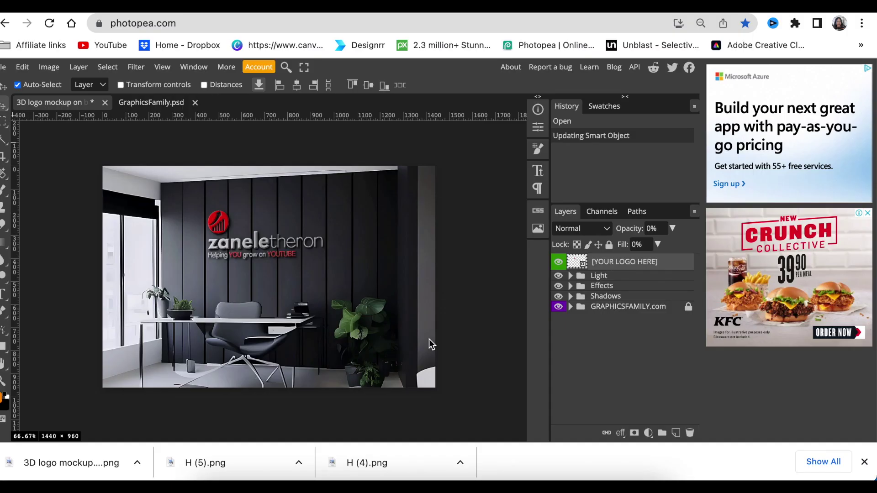